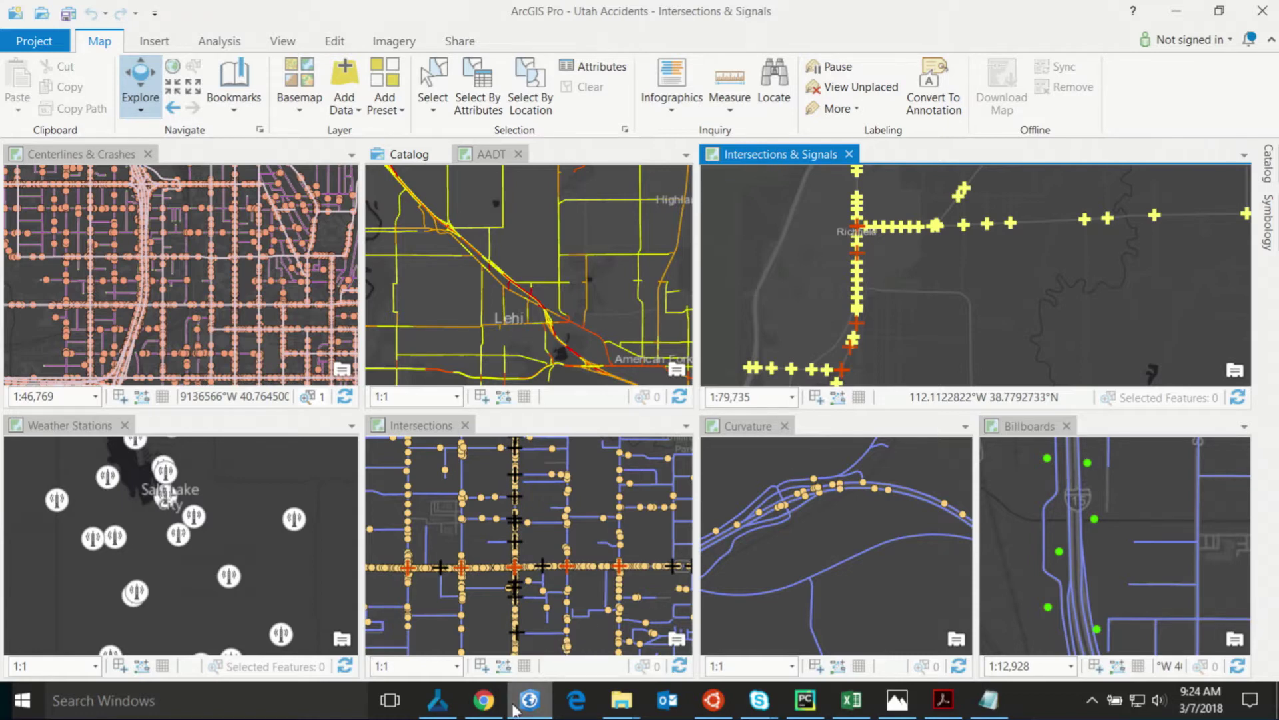
# - Leave the Utah Accidents map views and bring up the prep_static_features notebook in Chrome
pyautogui.click(484, 700)
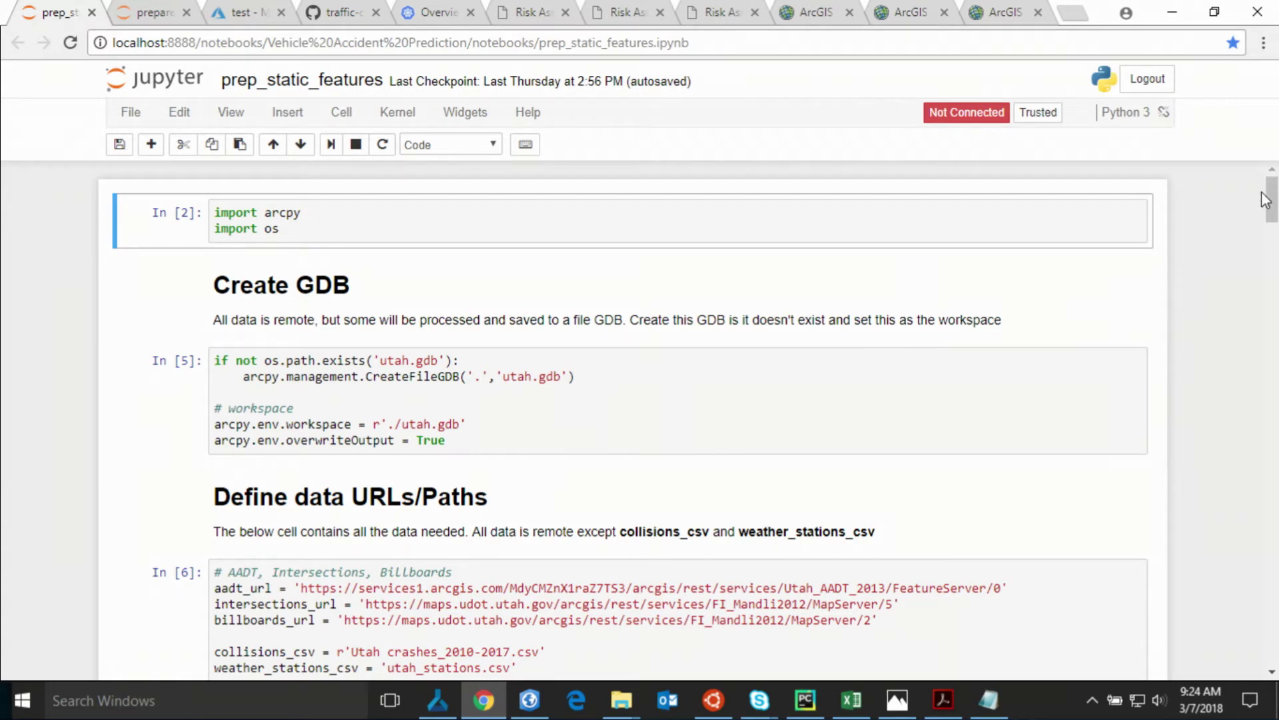
# - Read through prep_static_features, then view prepare_training_data and the Azure 'test' container blobs
pyautogui.scroll(-1, 1272, 207)
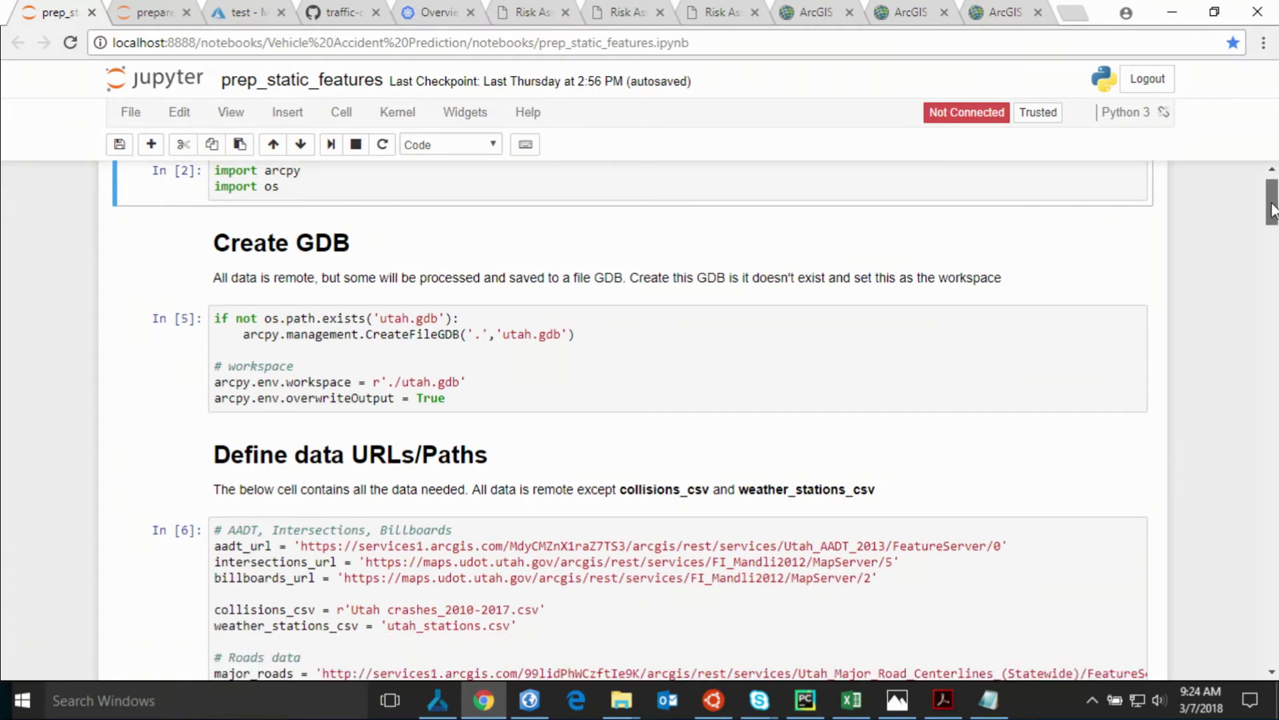
pyautogui.scroll(-4, 1273, 211)
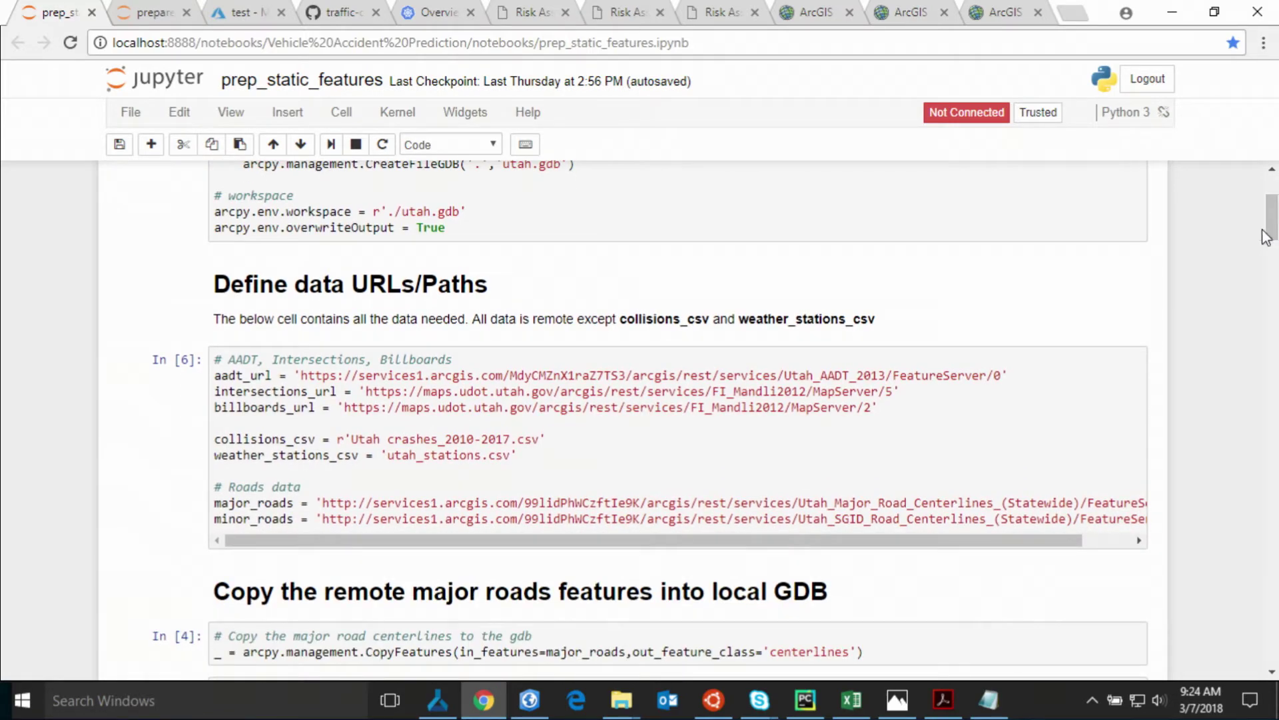
pyautogui.moveTo(1273, 216); pyautogui.dragTo(1272, 417)
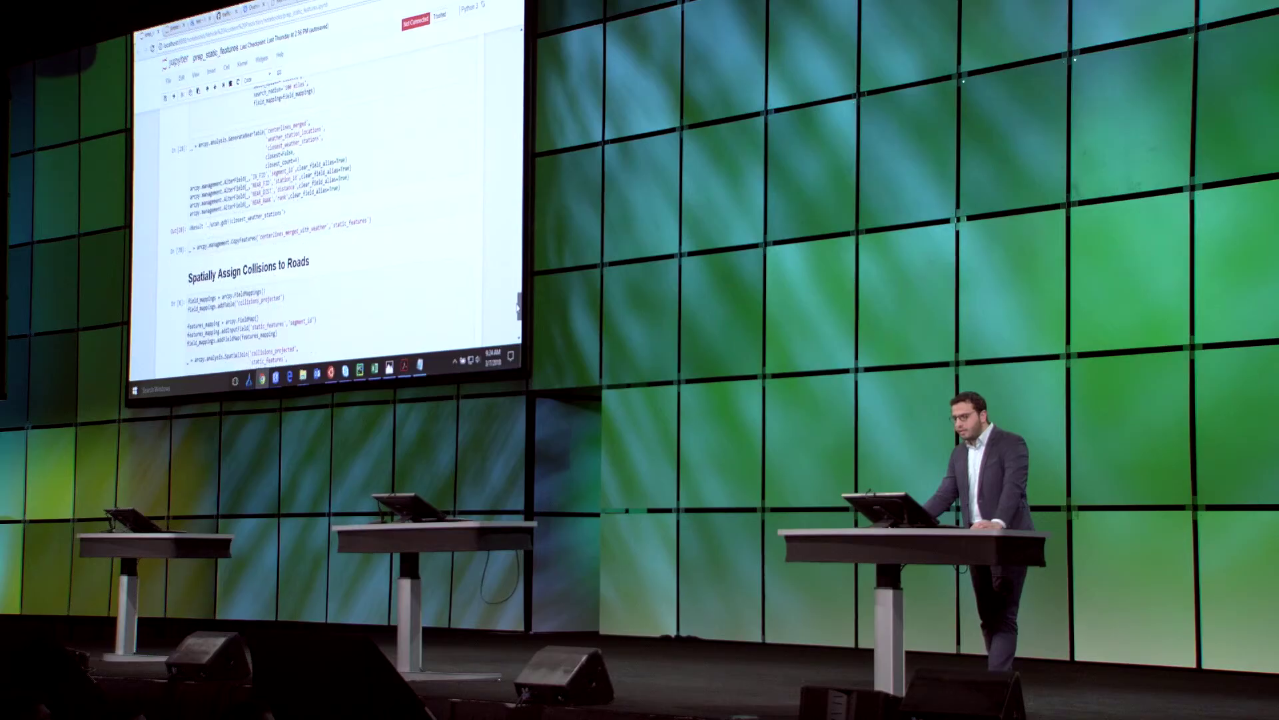
pyautogui.scroll(-5, 510, 304)
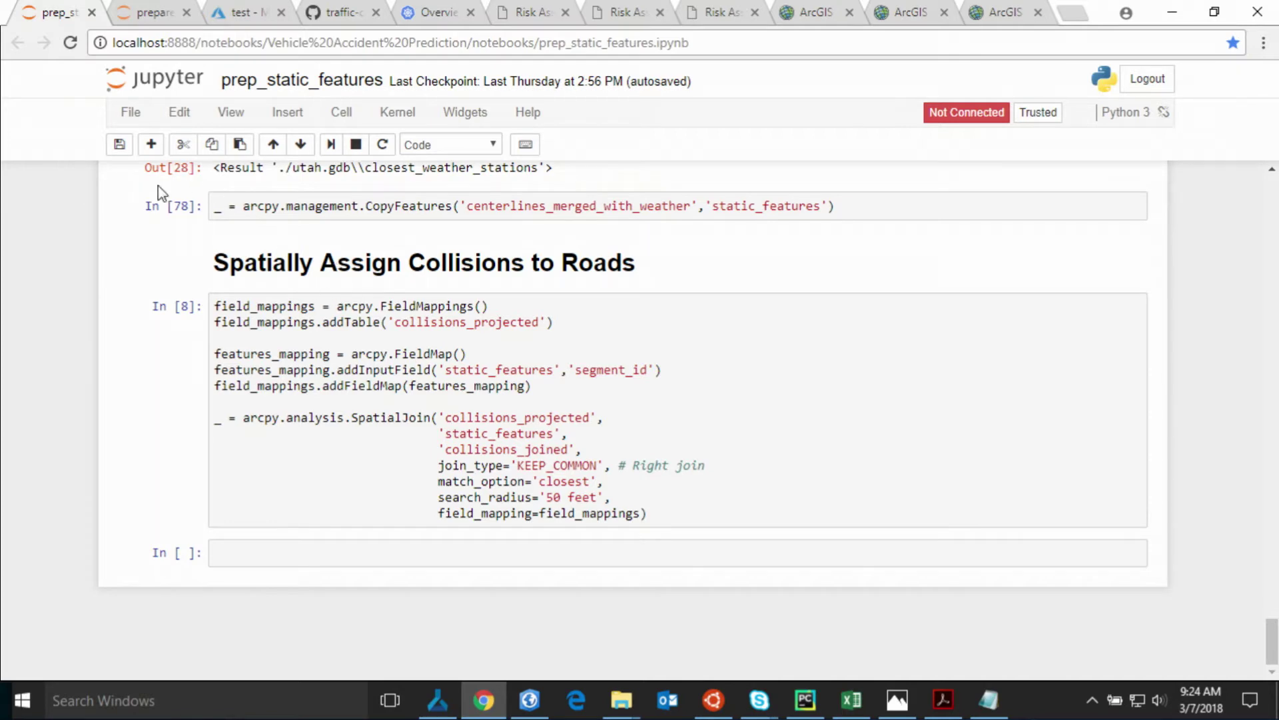
pyautogui.click(137, 16)
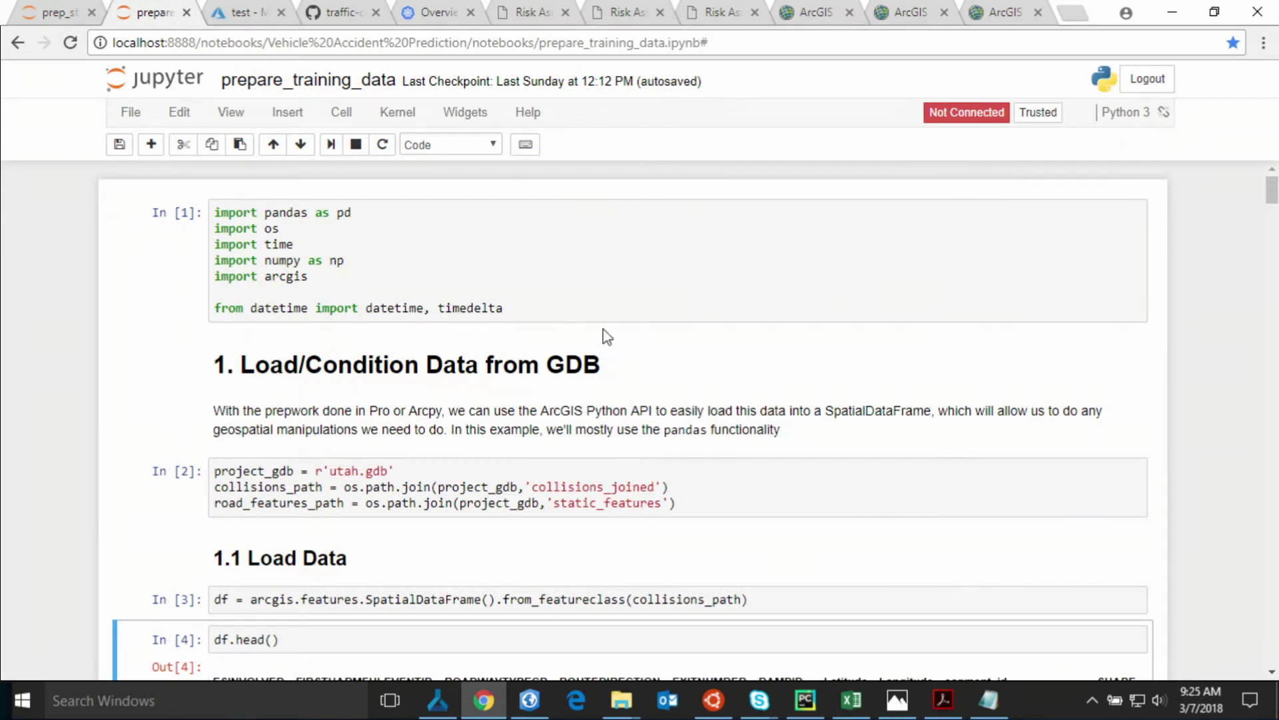
pyautogui.click(240, 15)
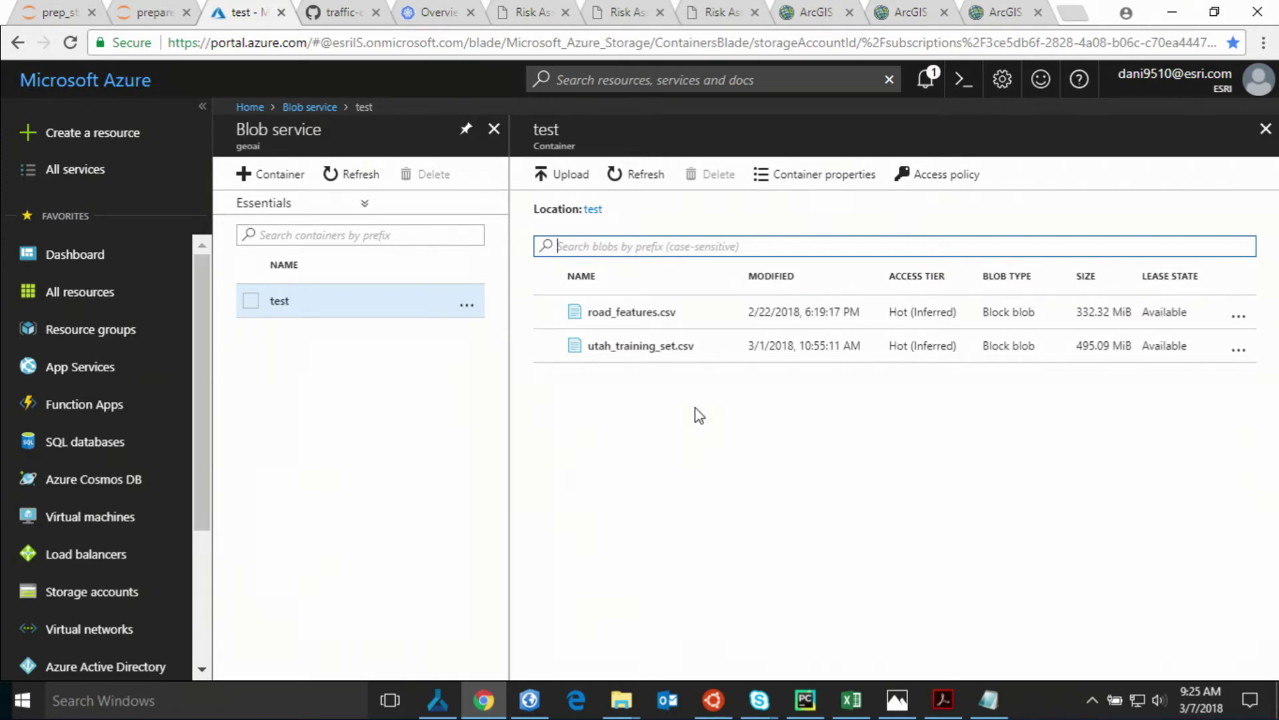
# - In Workbench, open the utah_training_set 'test' dataflow and scroll across its columns
pyautogui.click(438, 700)
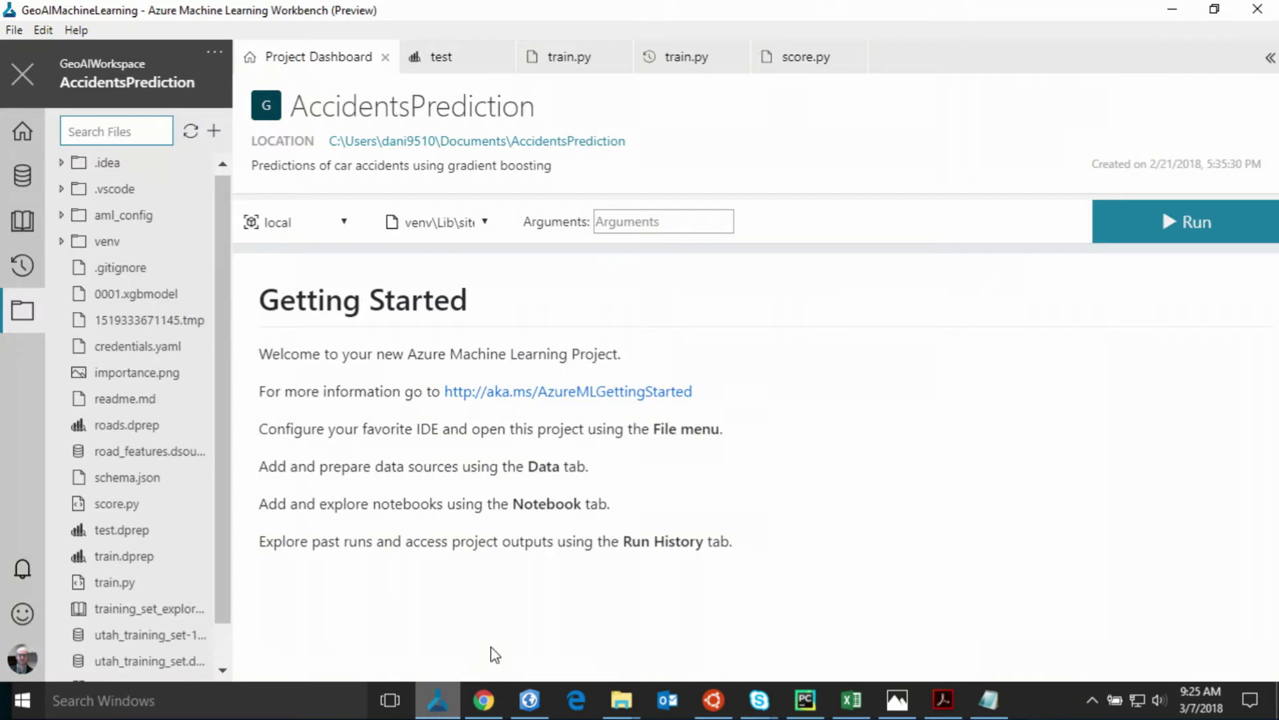
pyautogui.click(455, 61)
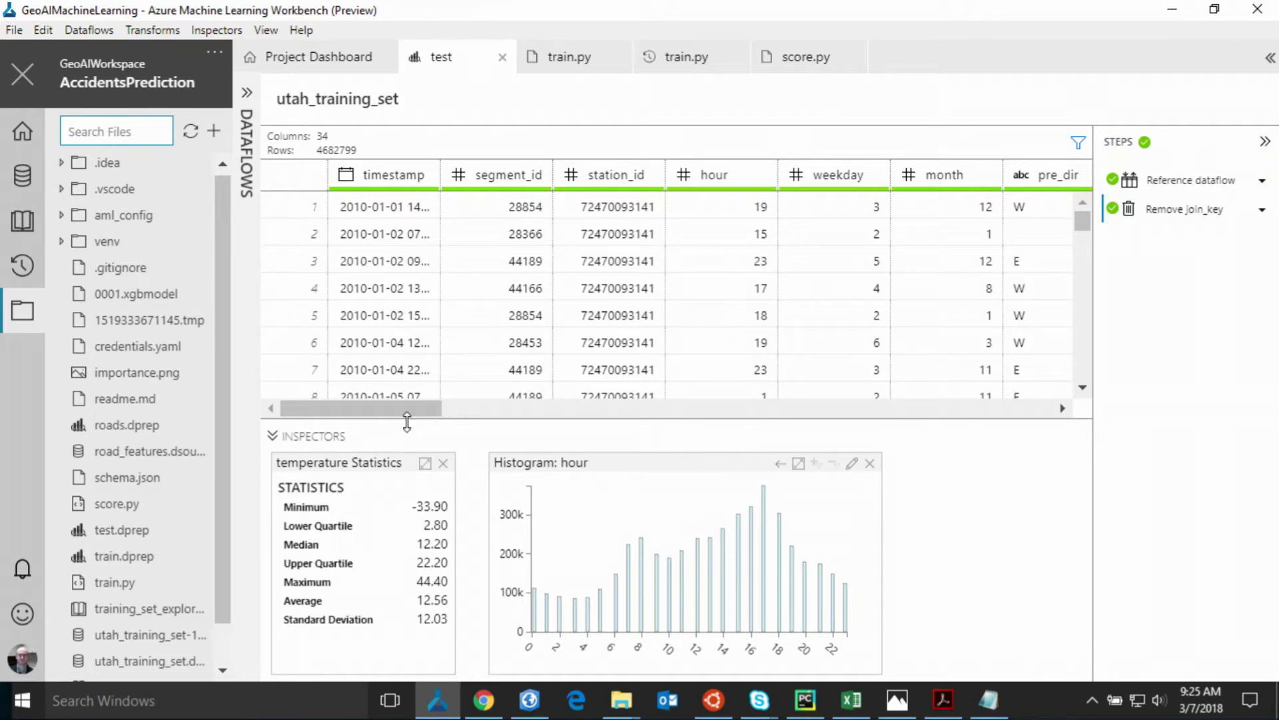
pyautogui.moveTo(409, 420); pyautogui.dragTo(523, 419)
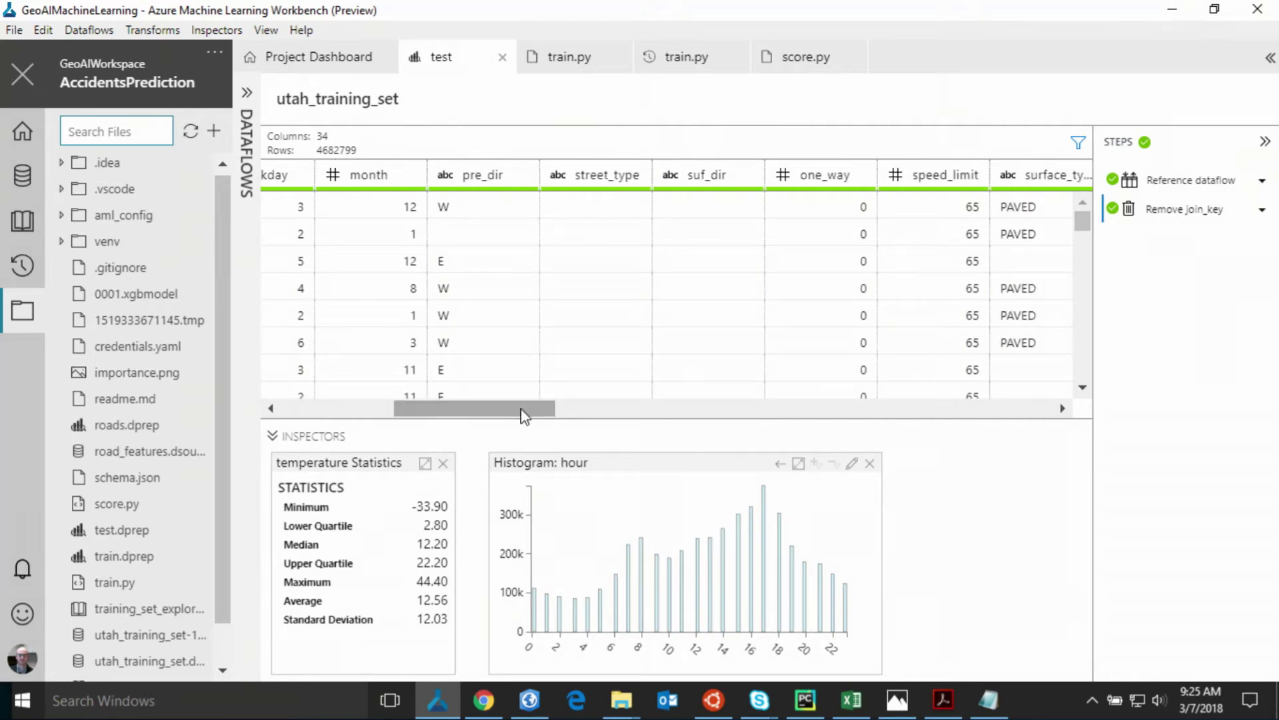
pyautogui.moveTo(507, 415); pyautogui.dragTo(632, 408)
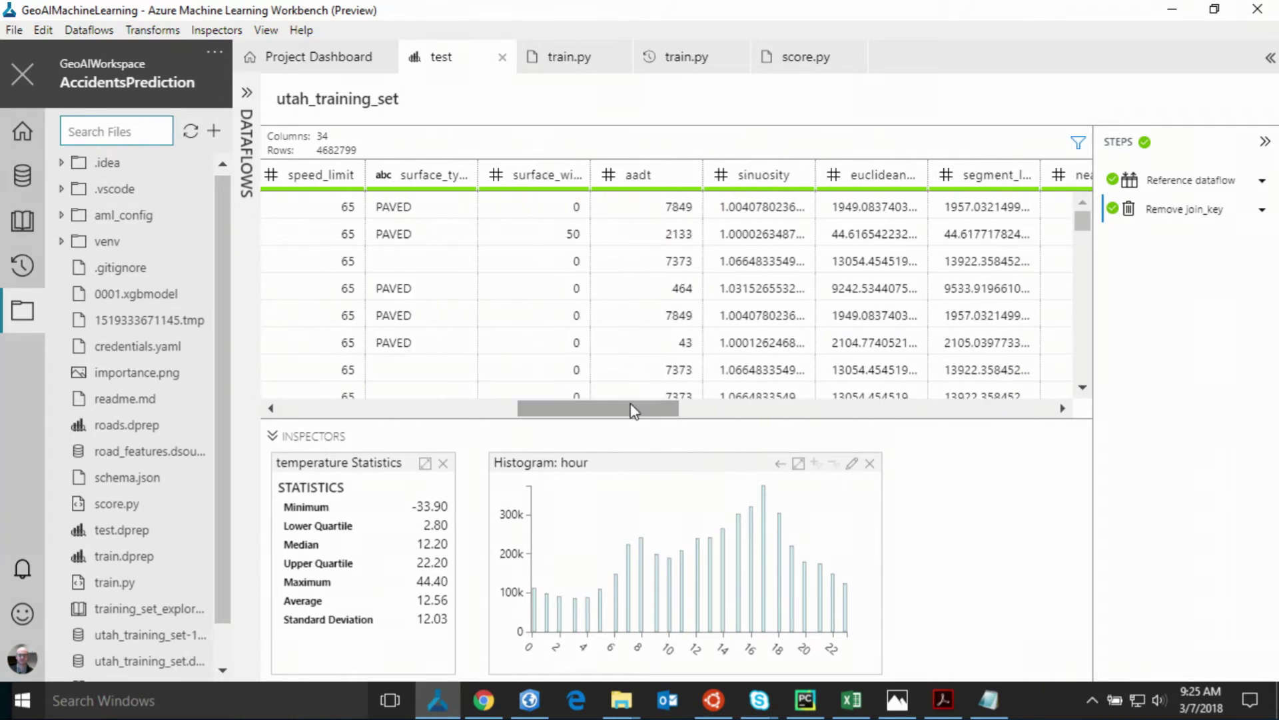
# - Start renaming the aadt column, then scroll further down the view
pyautogui.rightClick(663, 169)
pyautogui.click(713, 301)
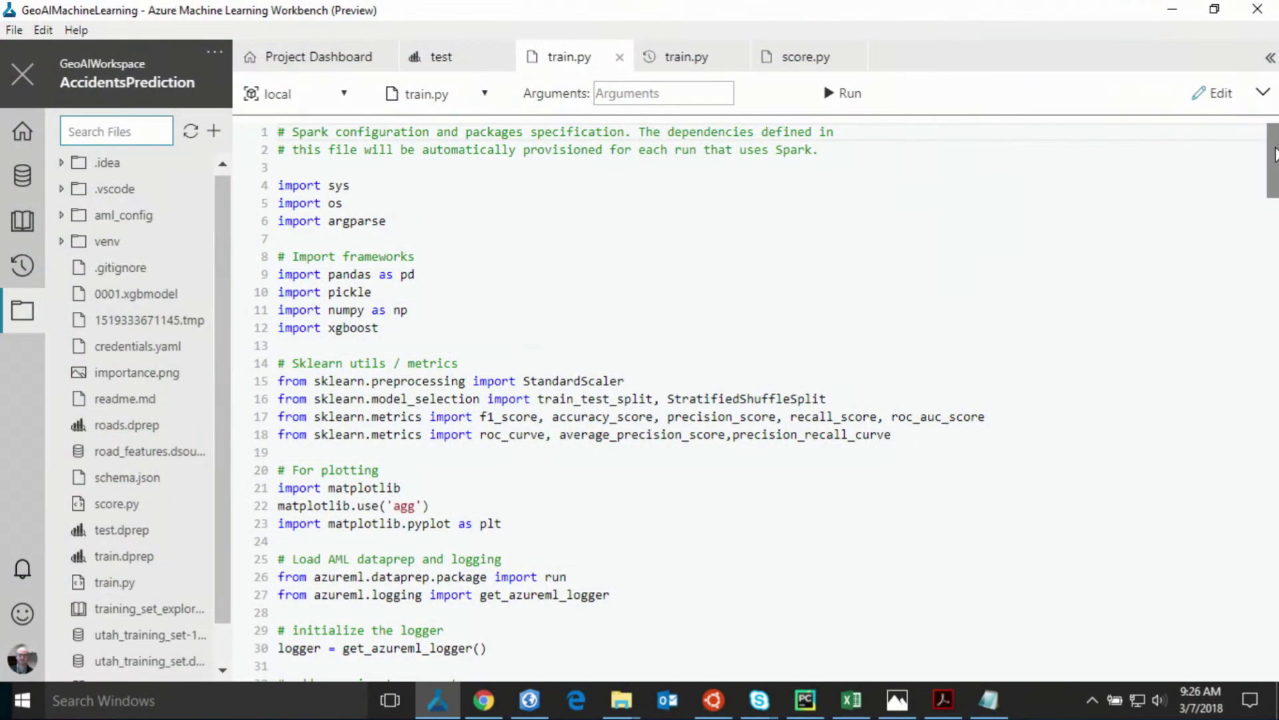
pyautogui.scroll(-2, 1275, 179)
pyautogui.moveTo(1275, 179); pyautogui.dragTo(1272, 385)
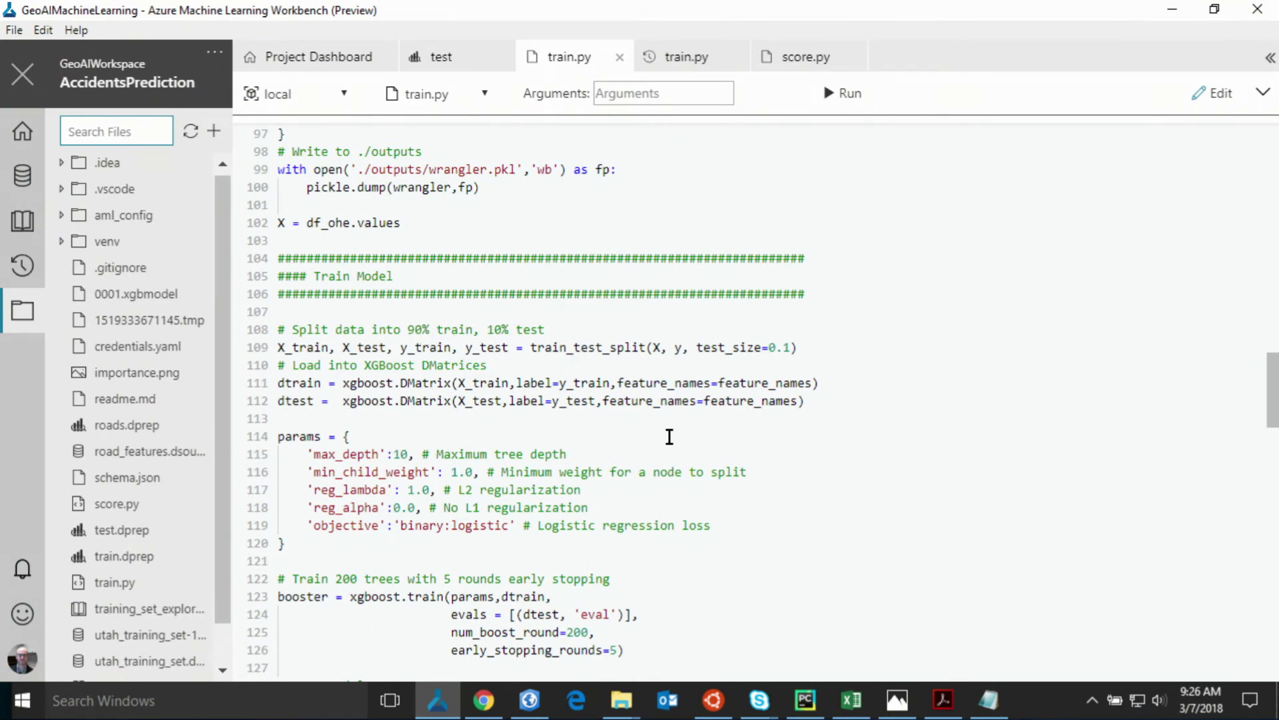
# - Scroll through train.py's XGBoost training and logging code, then show its run history dashboard
pyautogui.scroll(-1, 706, 476)
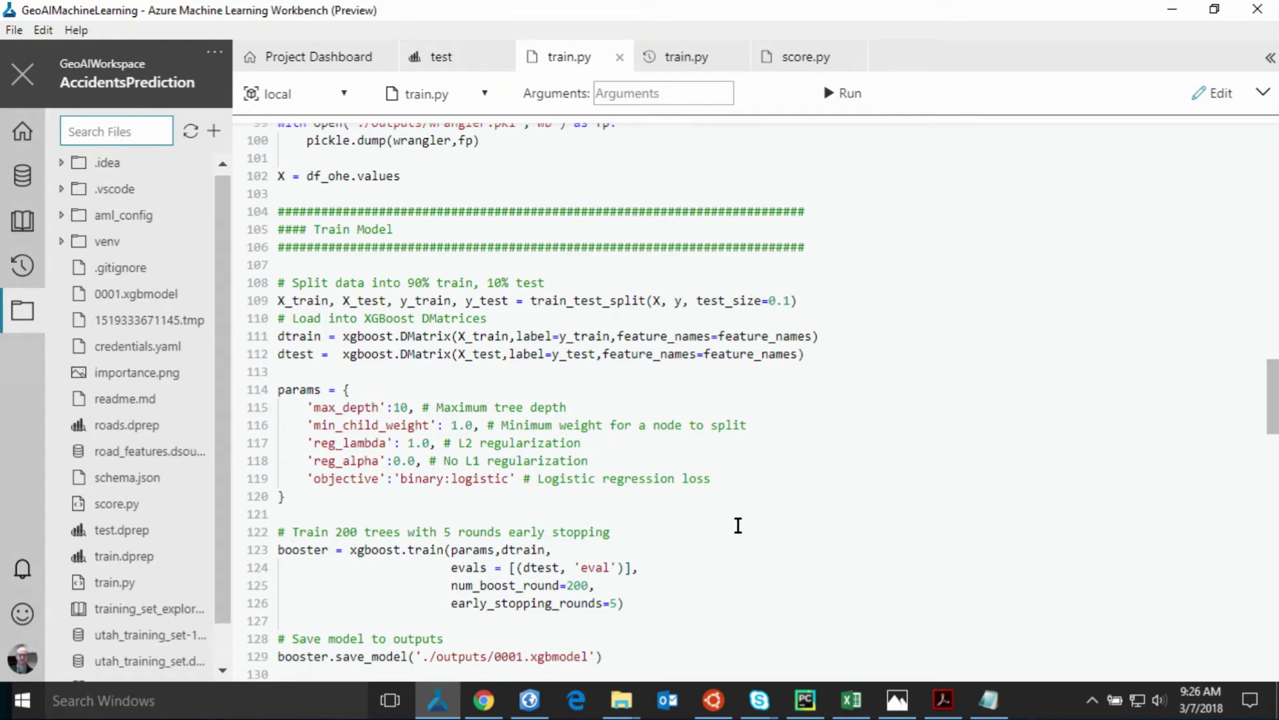
pyautogui.scroll(-2, 739, 525)
pyautogui.scroll(-3, 491, 538)
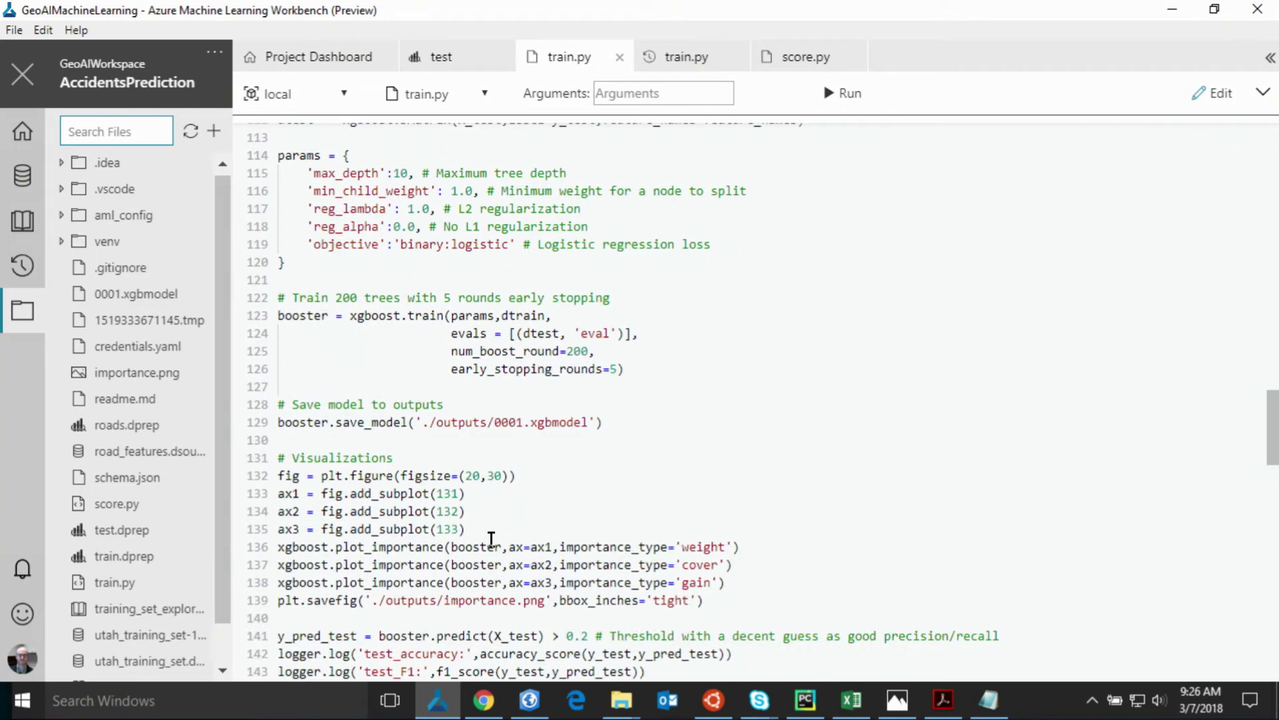
pyautogui.scroll(-3, 660, 501)
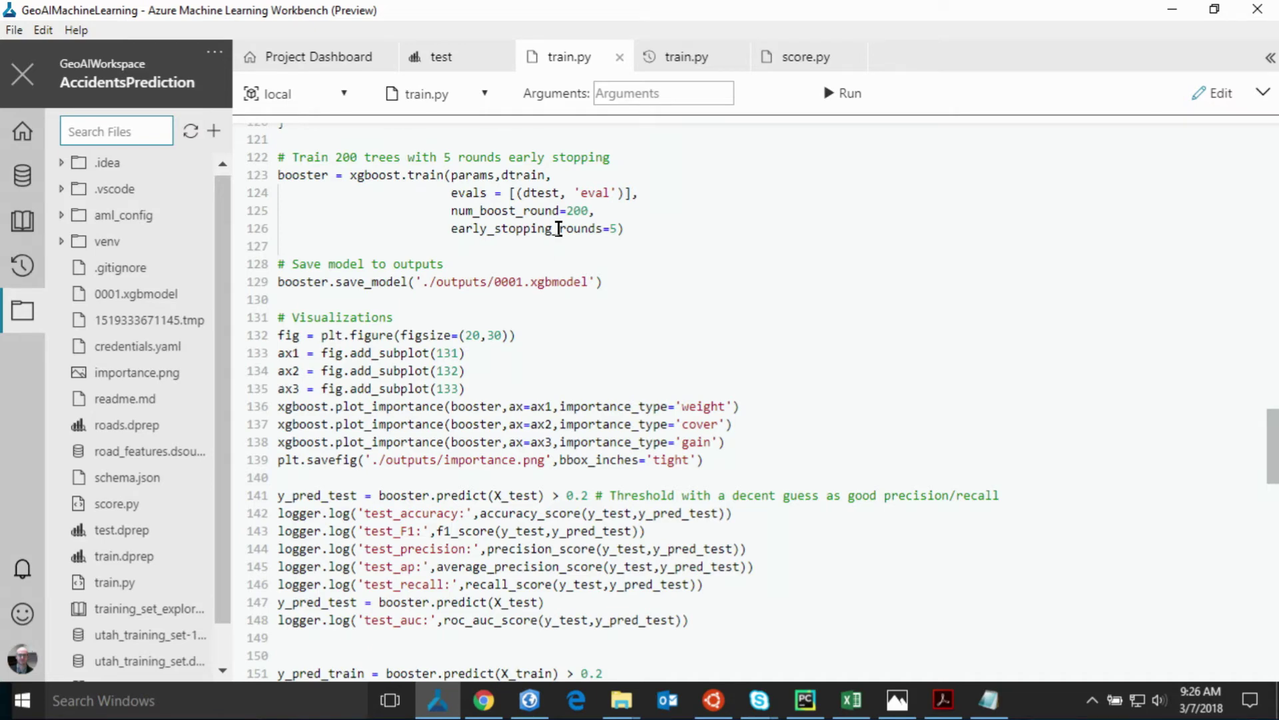
pyautogui.click(674, 56)
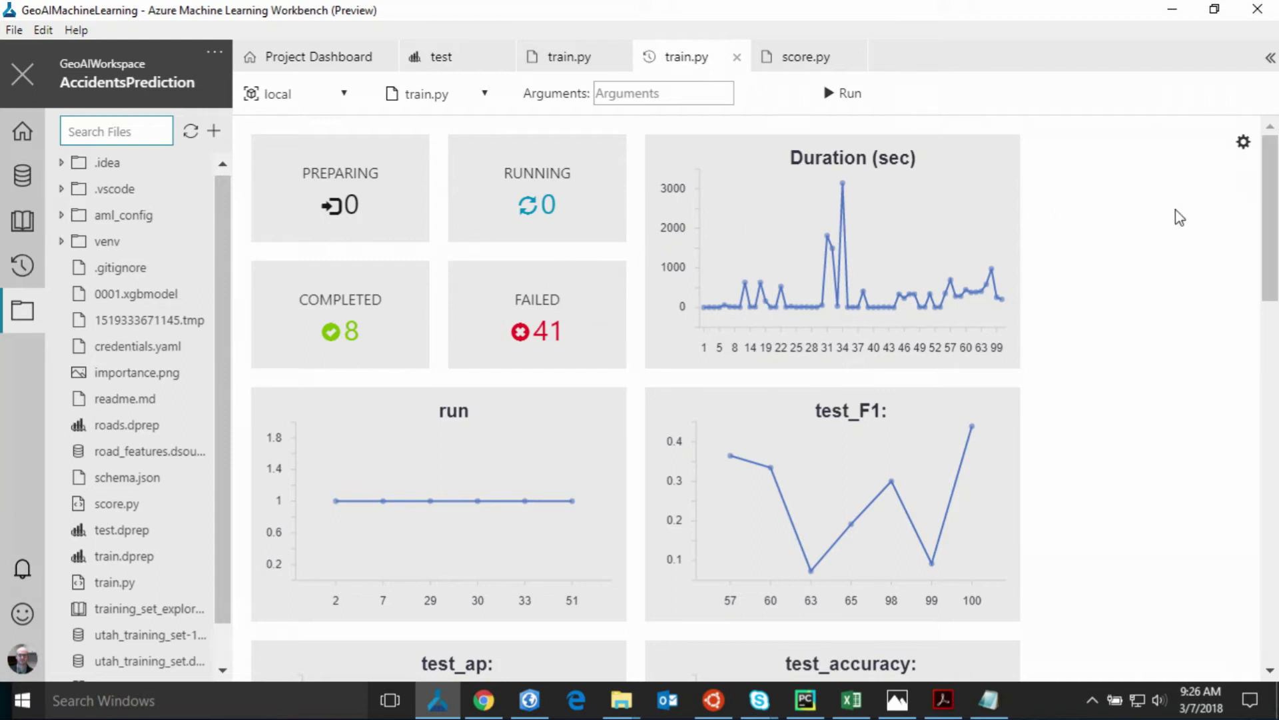
# - Scroll through a completed run's metrics and visualization charts, then open score.py
pyautogui.moveTo(1268, 195); pyautogui.dragTo(1274, 557)
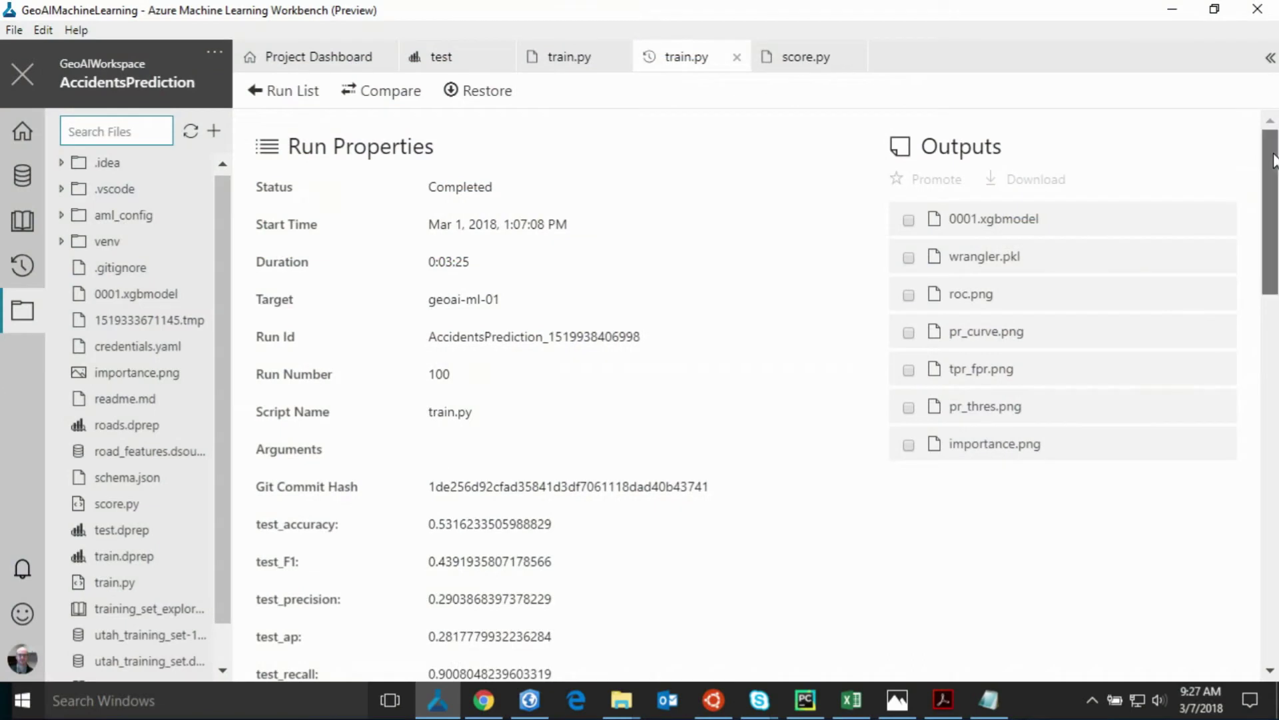
pyautogui.moveTo(1272, 160); pyautogui.dragTo(1273, 377)
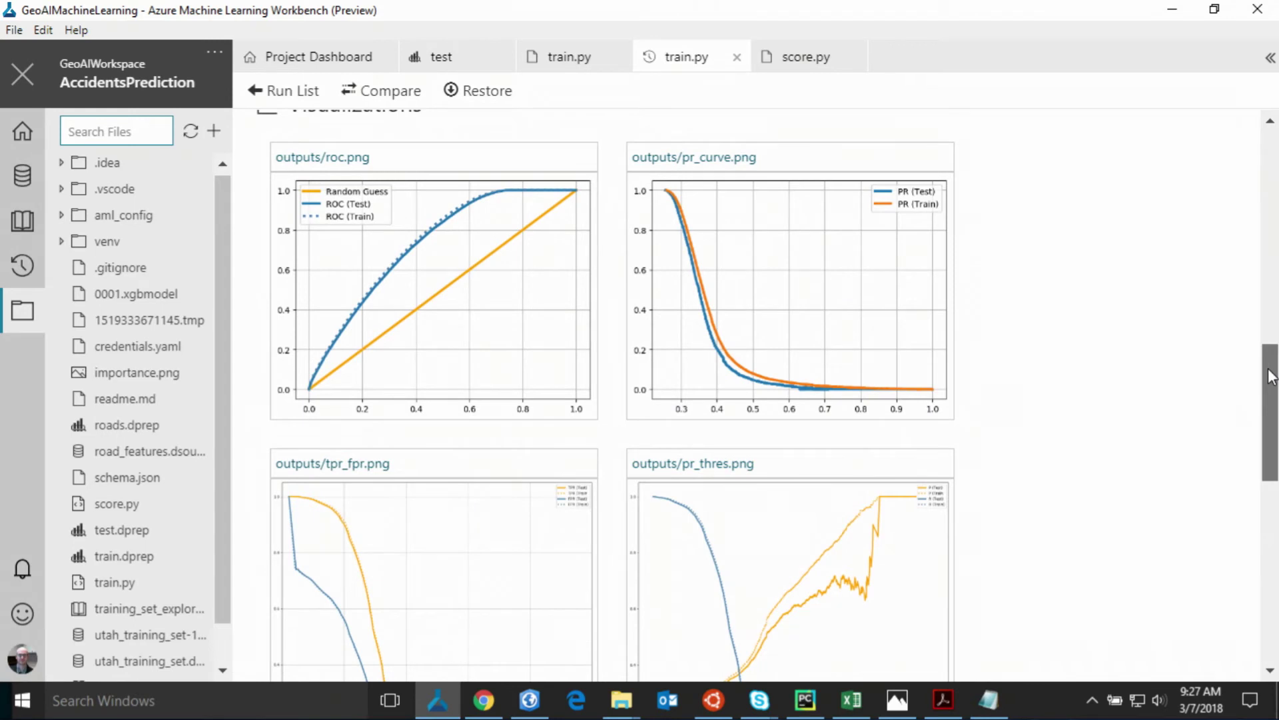
pyautogui.moveTo(1272, 377); pyautogui.dragTo(1273, 434)
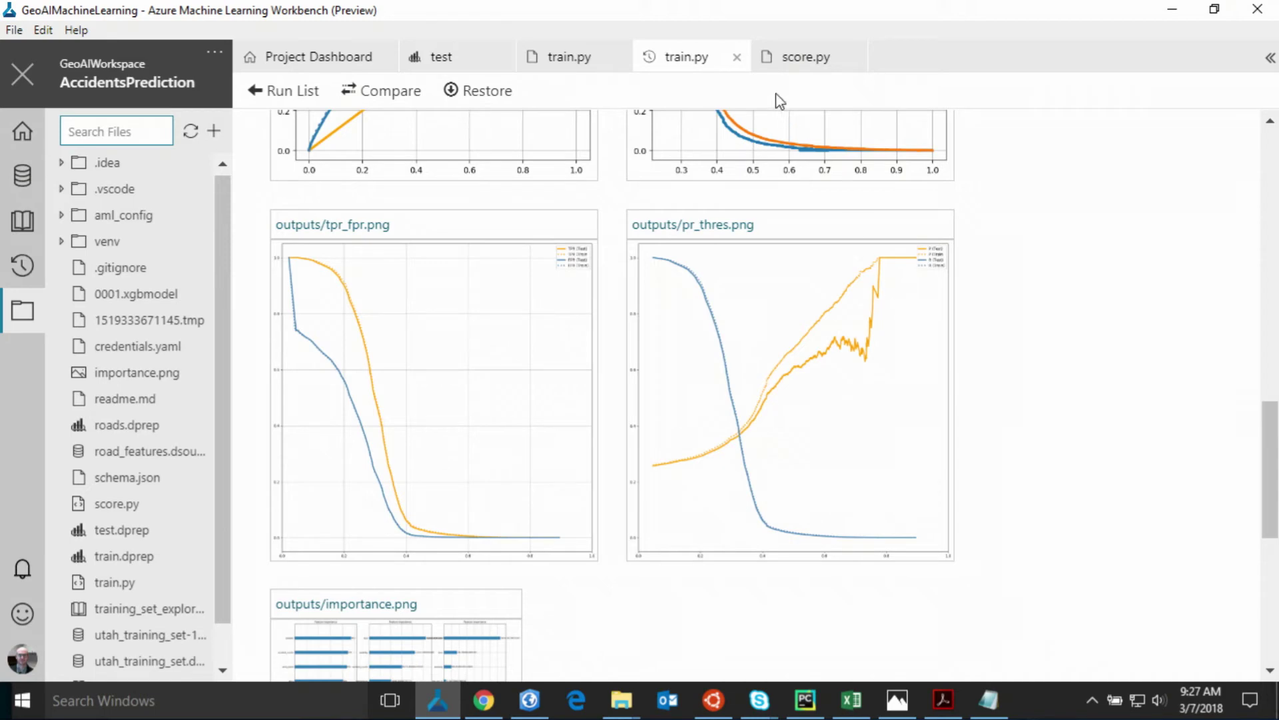
pyautogui.click(792, 58)
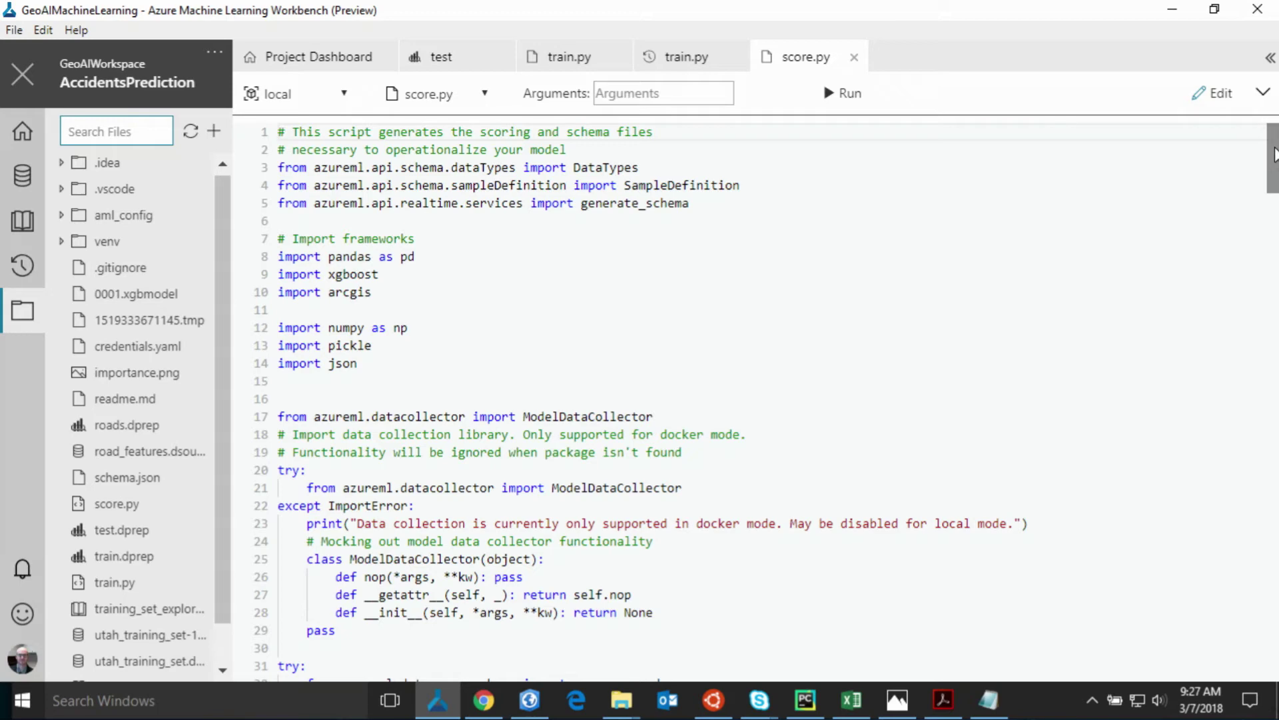
# - Scroll through score.py's scoring code, then switch to the Azure portal's test container in Chrome
pyautogui.moveTo(1274, 154); pyautogui.dragTo(1274, 222)
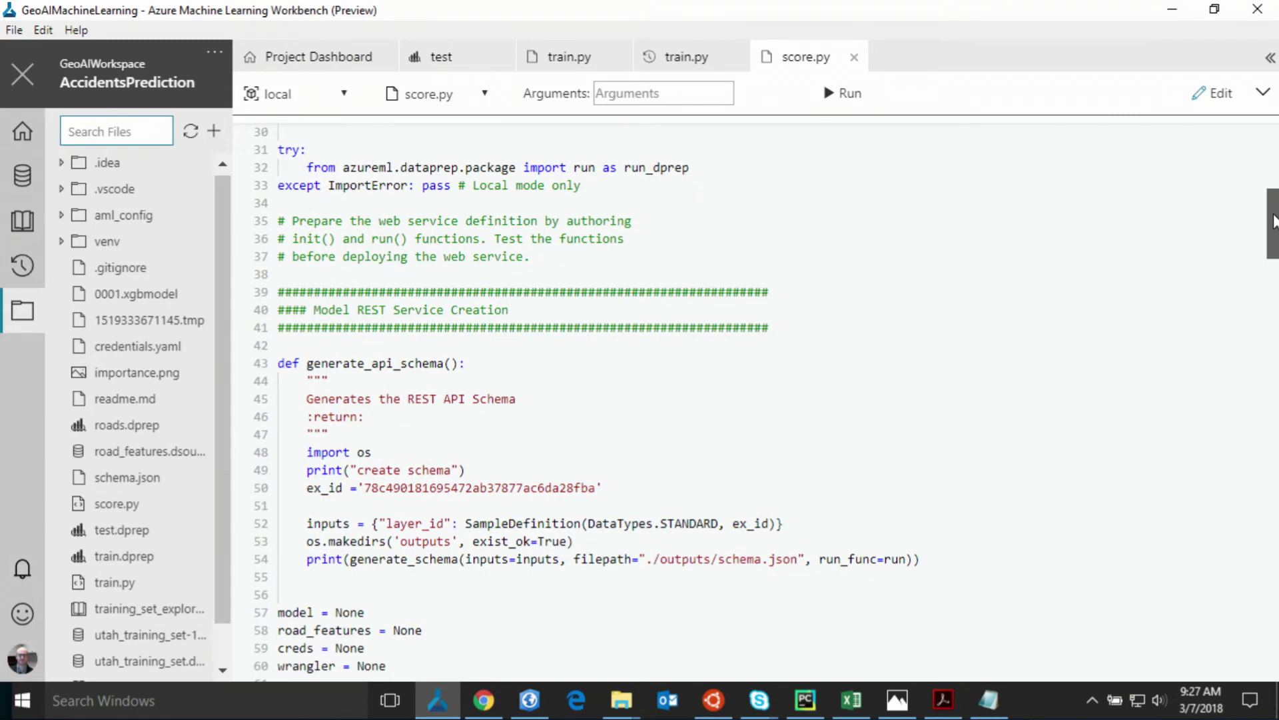
pyautogui.moveTo(1274, 221); pyautogui.dragTo(1274, 283)
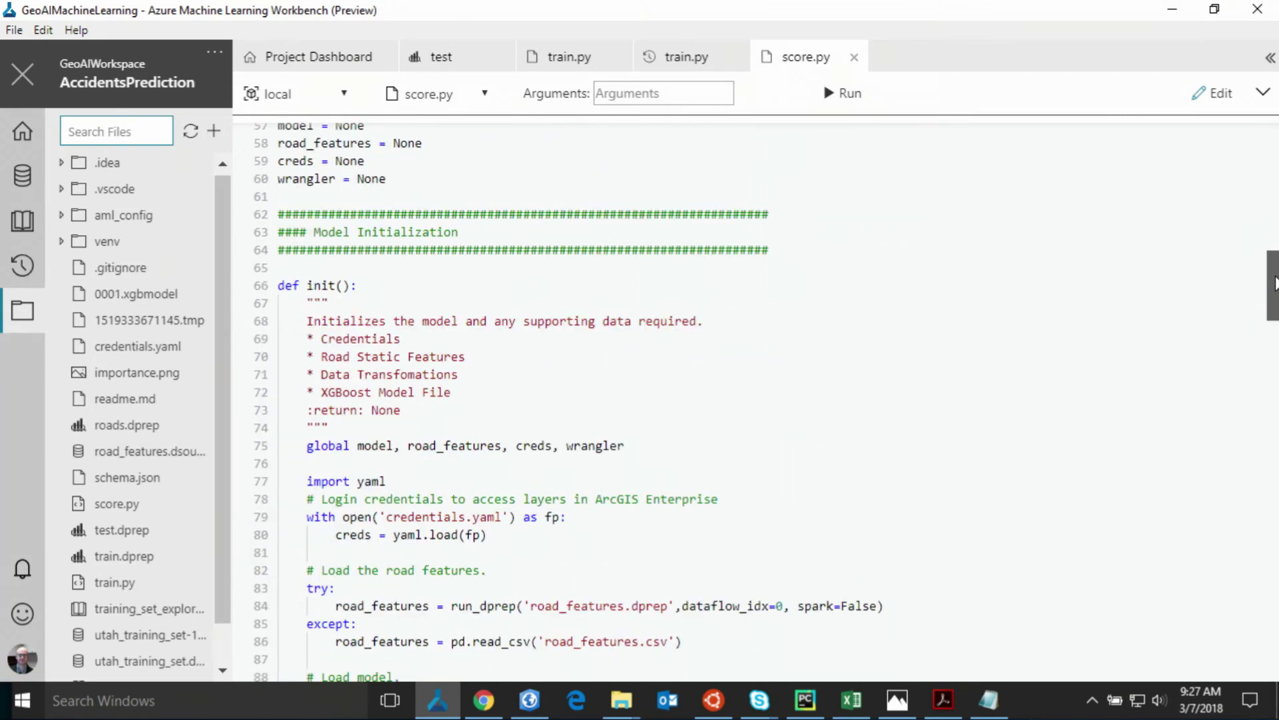
pyautogui.moveTo(1274, 283); pyautogui.dragTo(1274, 351)
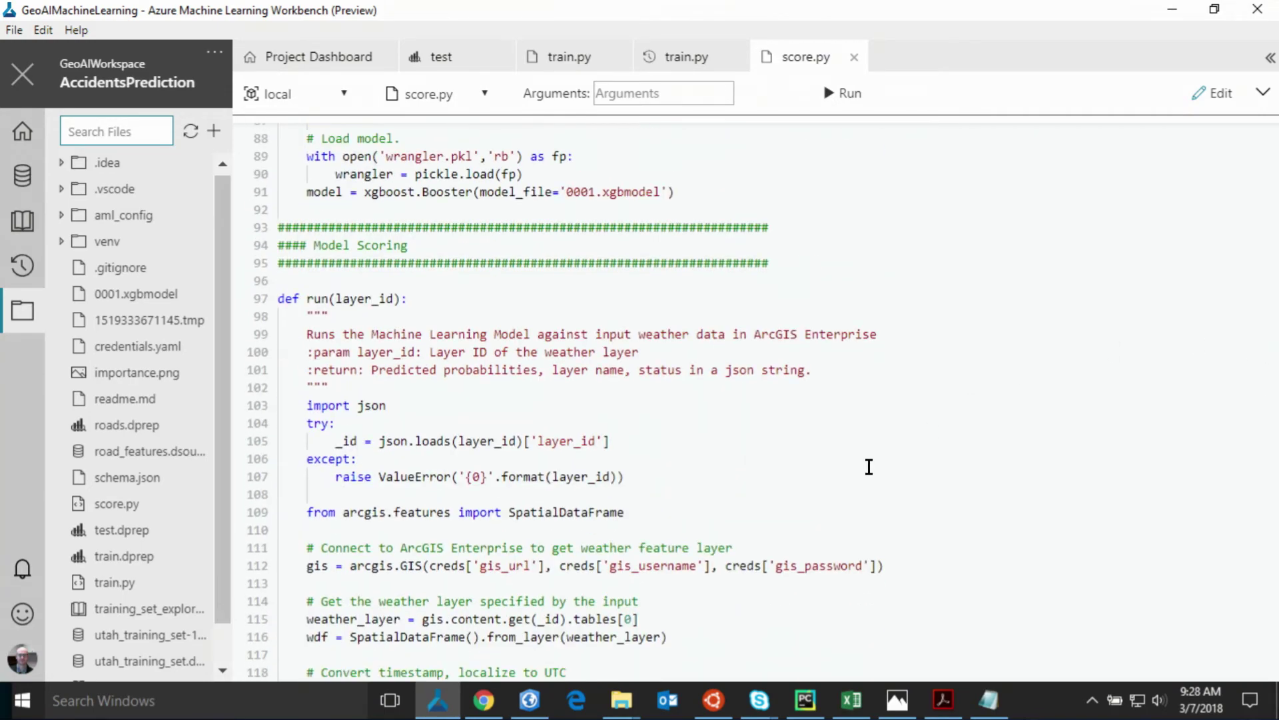
pyautogui.scroll(-2, 849, 484)
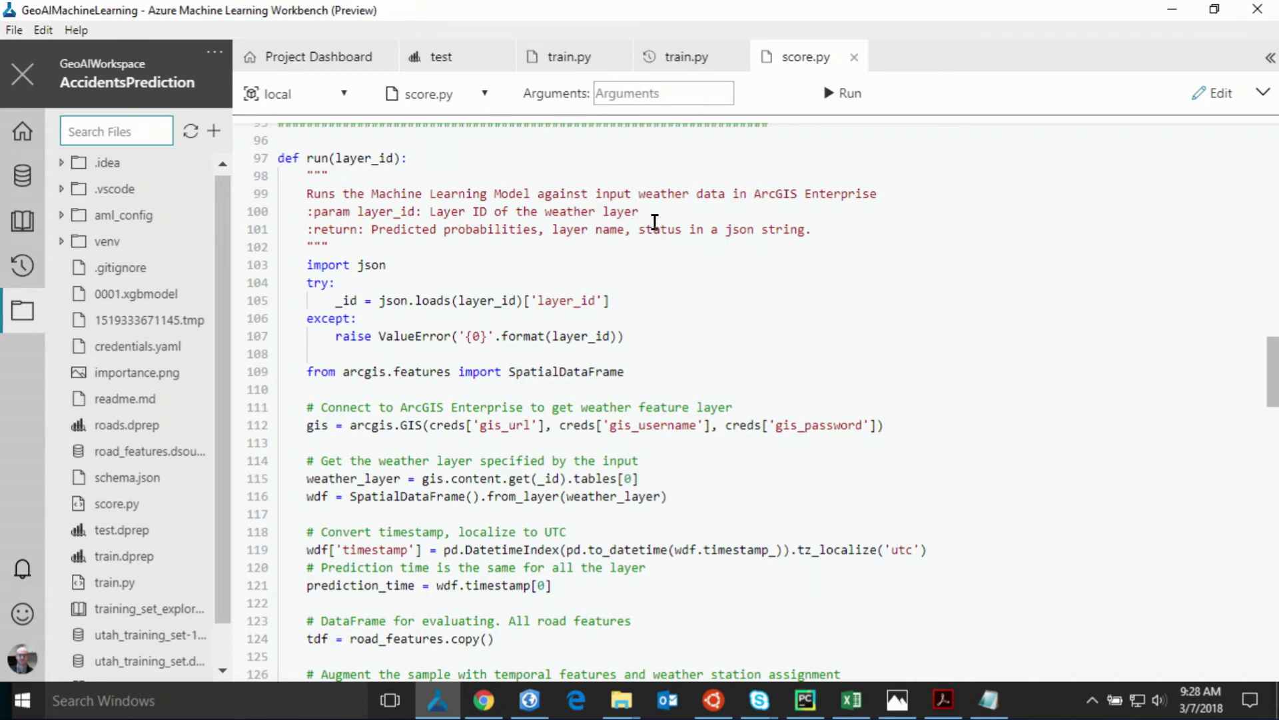
pyautogui.click(484, 700)
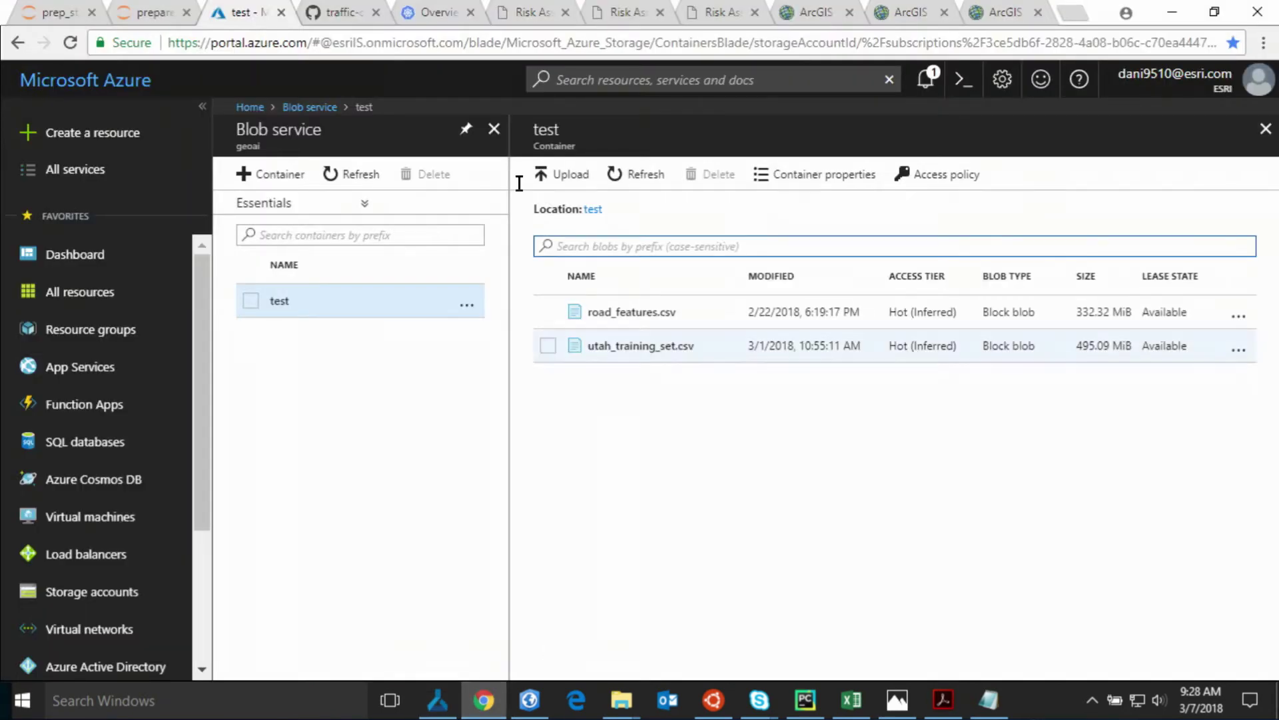
# - Check the aptest deployment running 3/3 pods, then open the Risk Assessment map
pyautogui.click(428, 18)
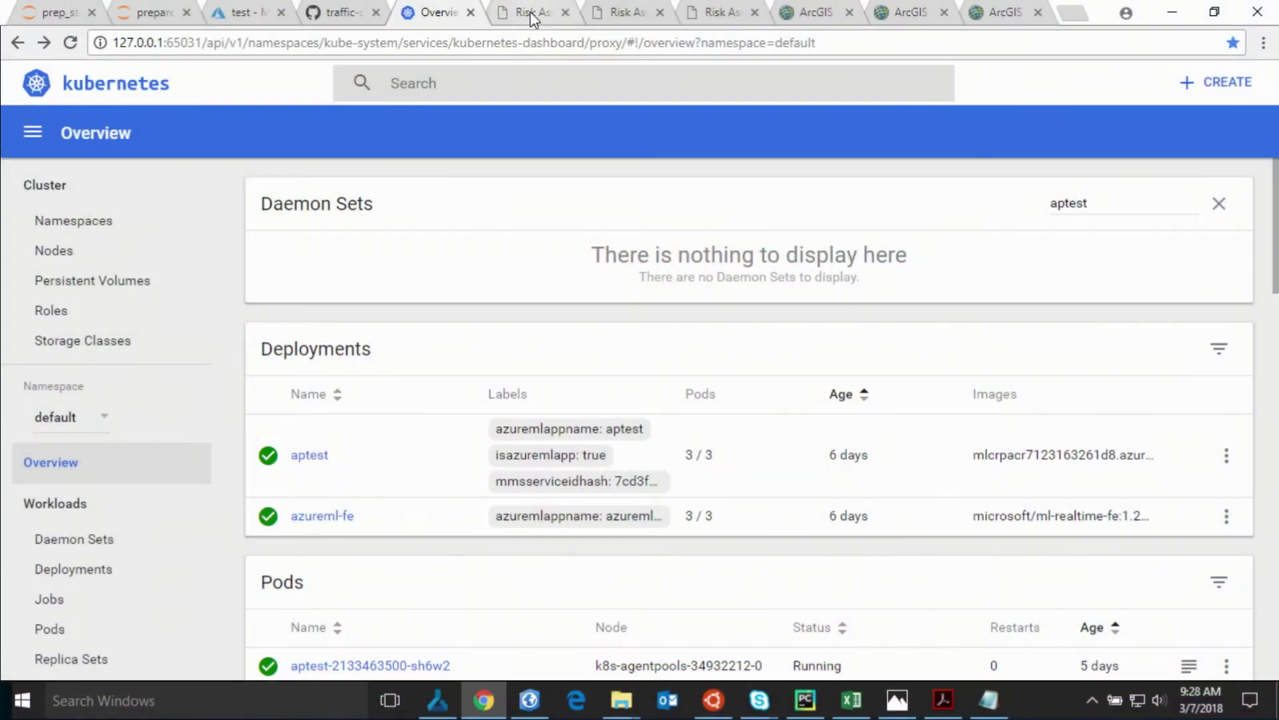
pyautogui.click(510, 19)
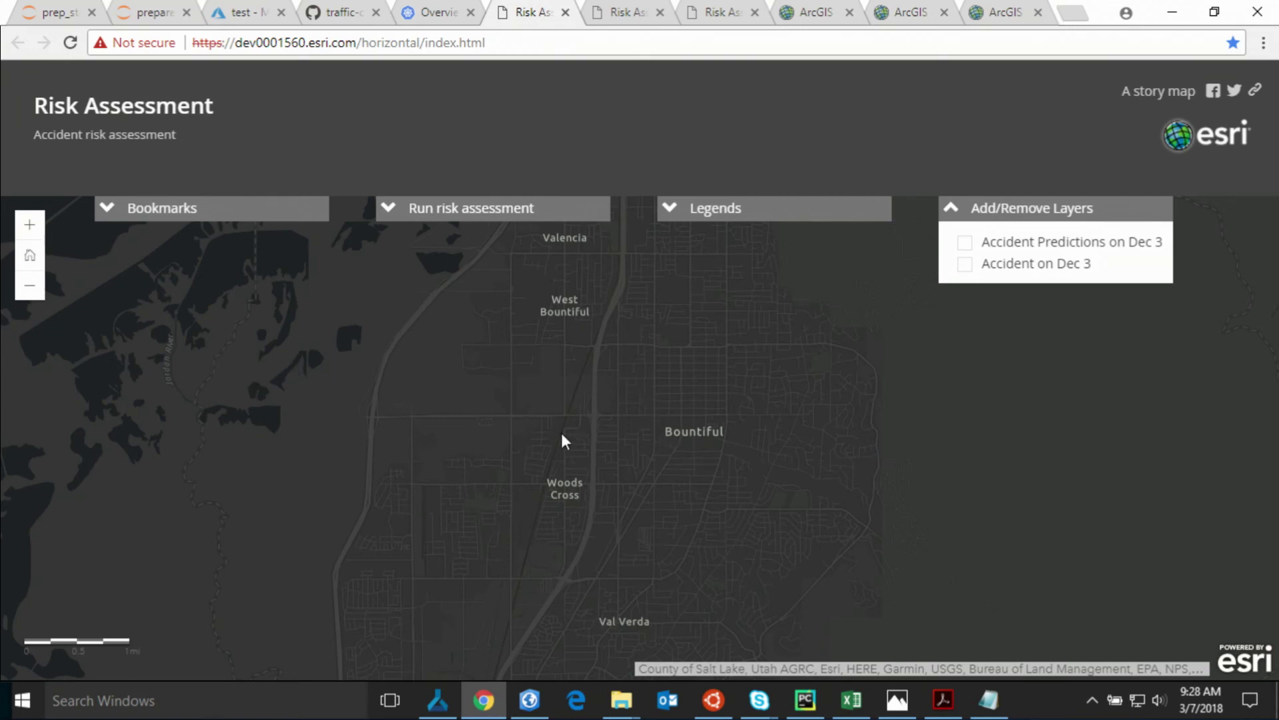
# - Turn on both Dec 3 layers, zoom to West Bountiful roads, then switch to the next map
pyautogui.click(966, 245)
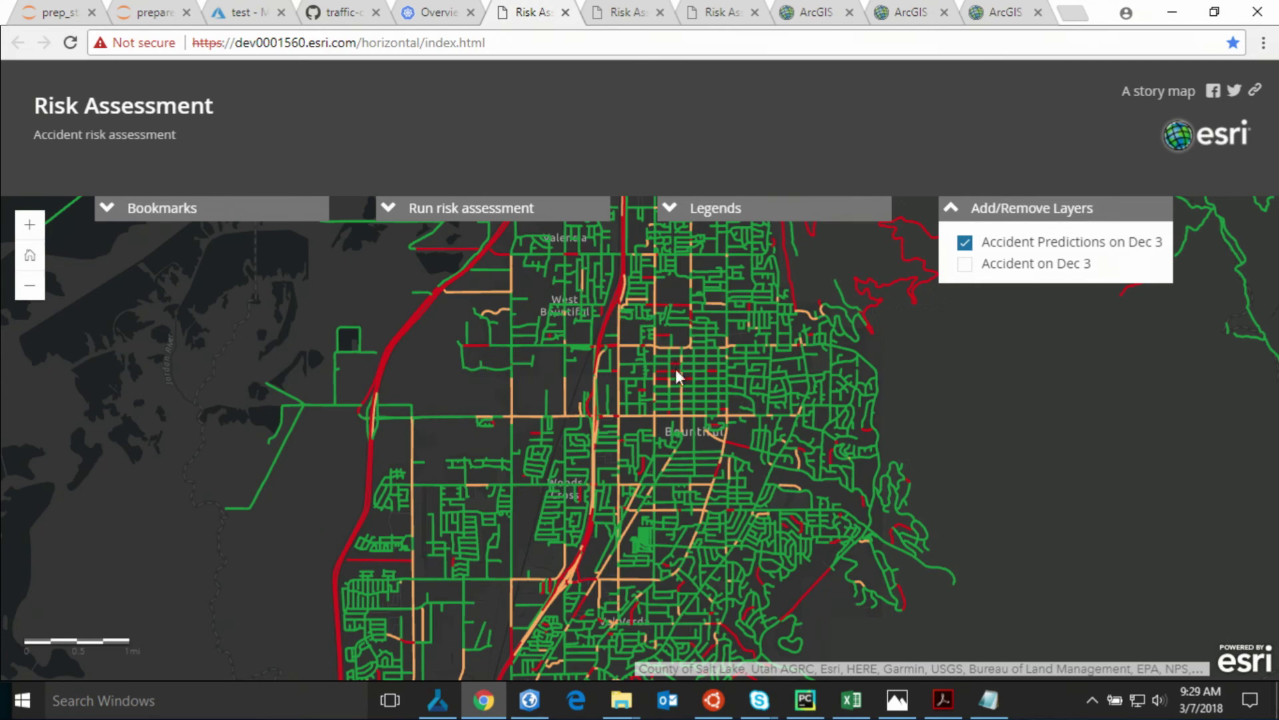
pyautogui.click(966, 265)
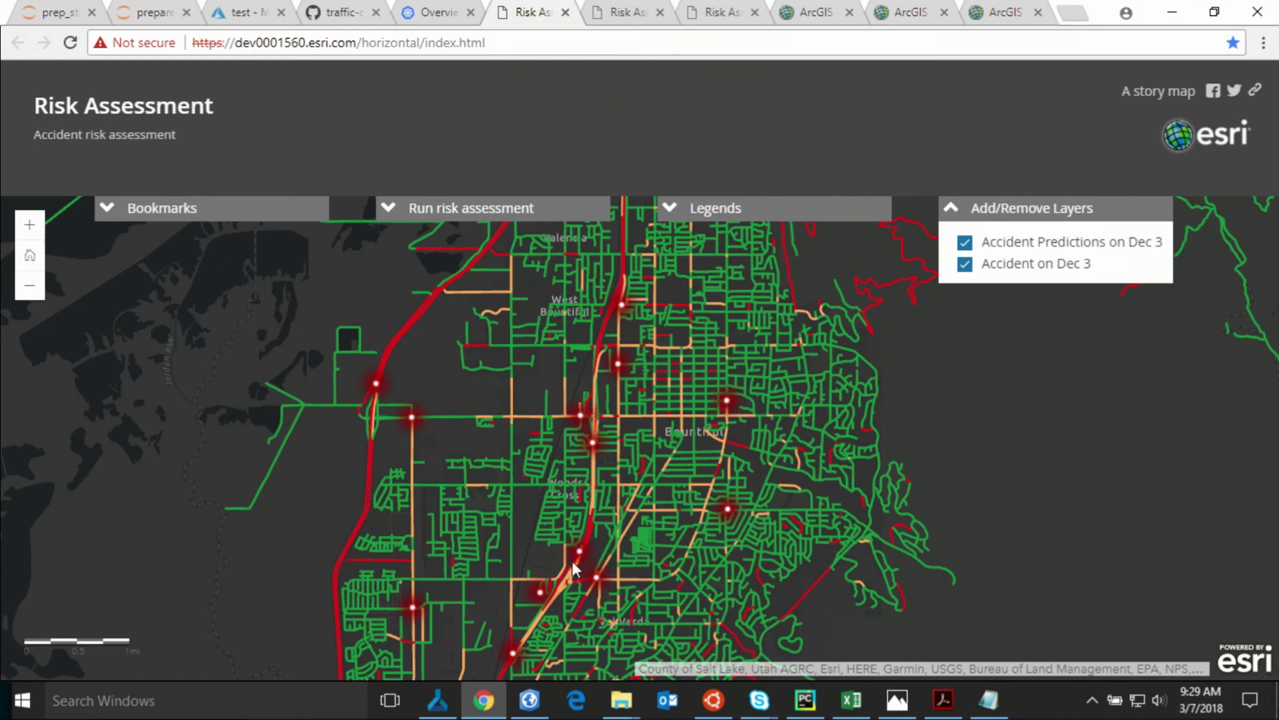
pyautogui.scroll(4, 512, 597)
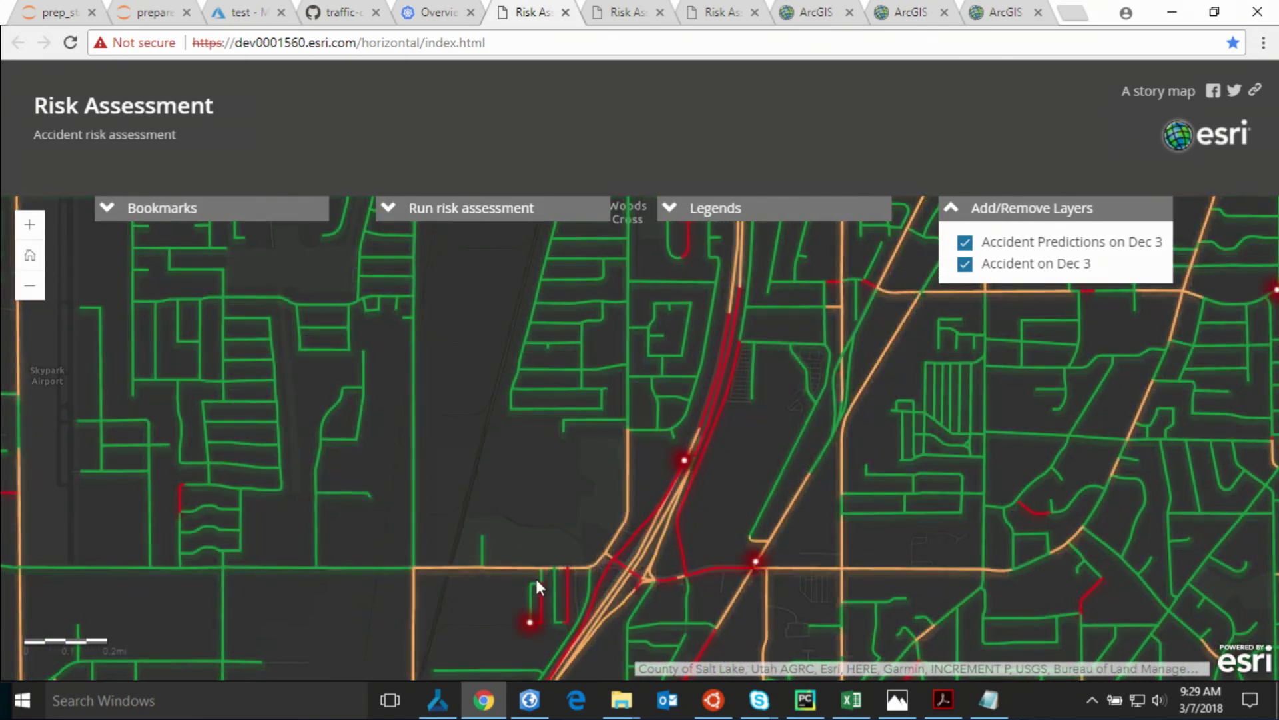
pyautogui.moveTo(764, 325); pyautogui.dragTo(577, 514)
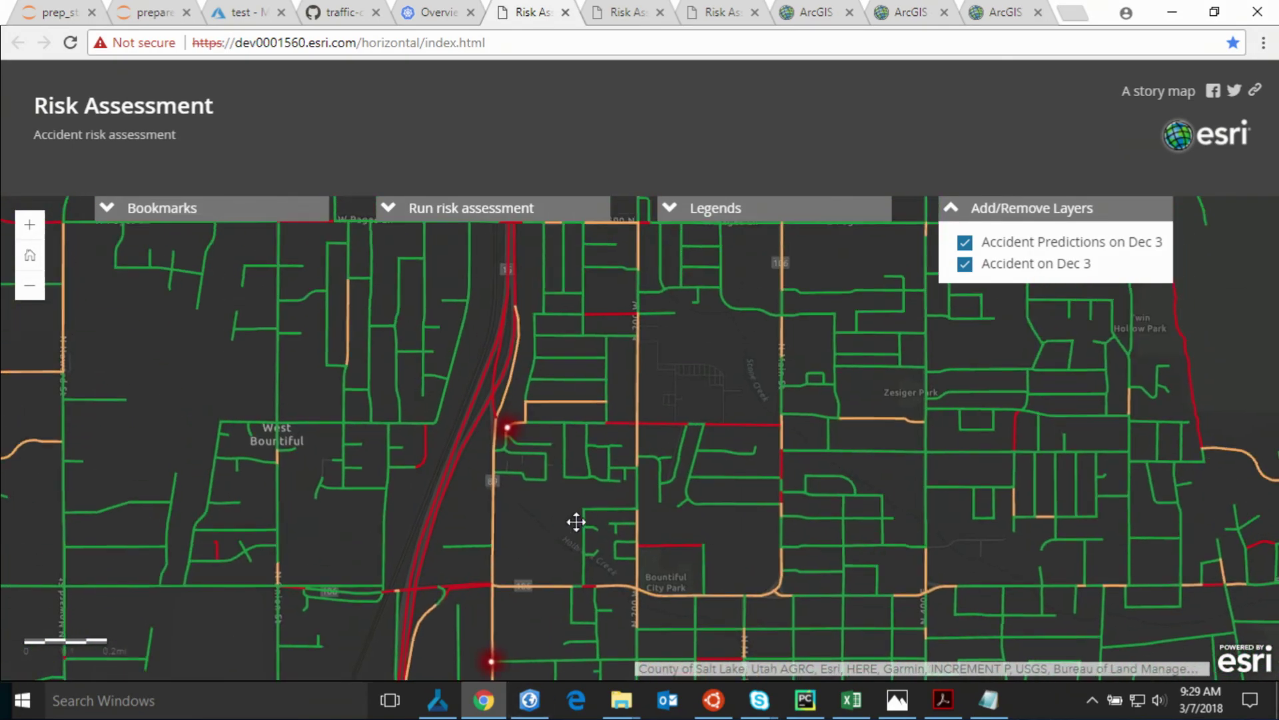
pyautogui.scroll(2, 506, 458)
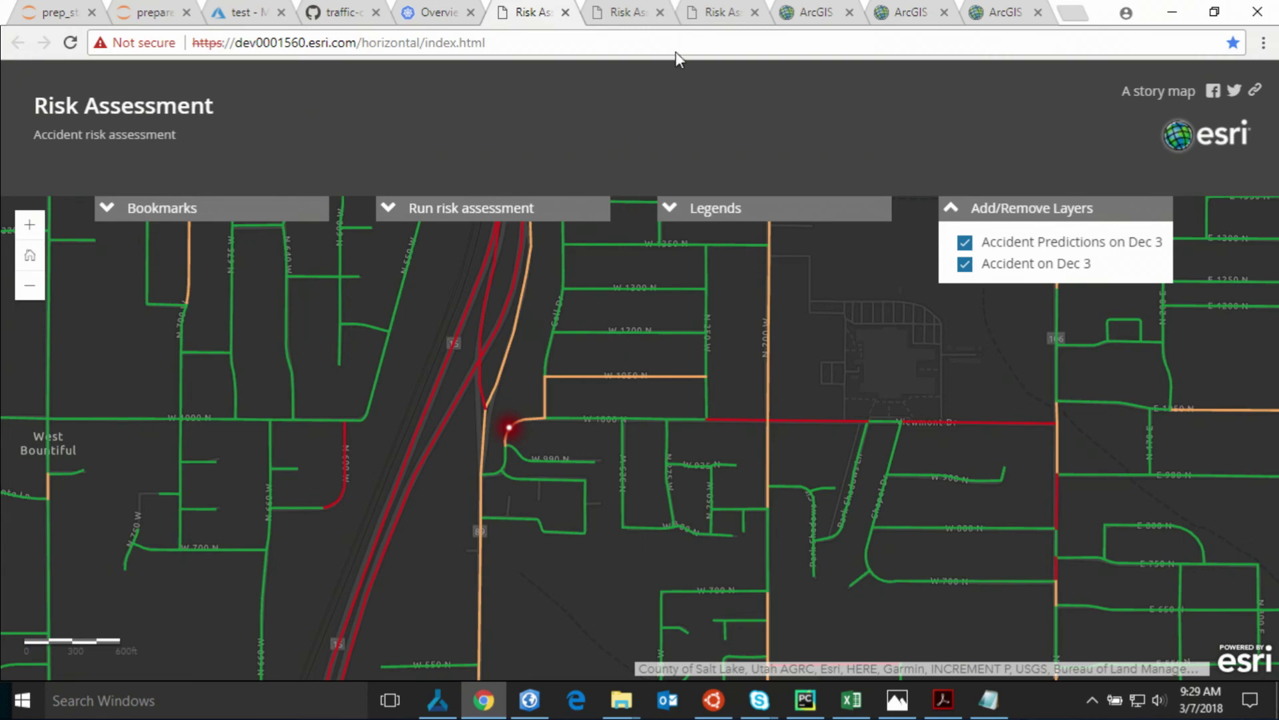
pyautogui.click(620, 12)
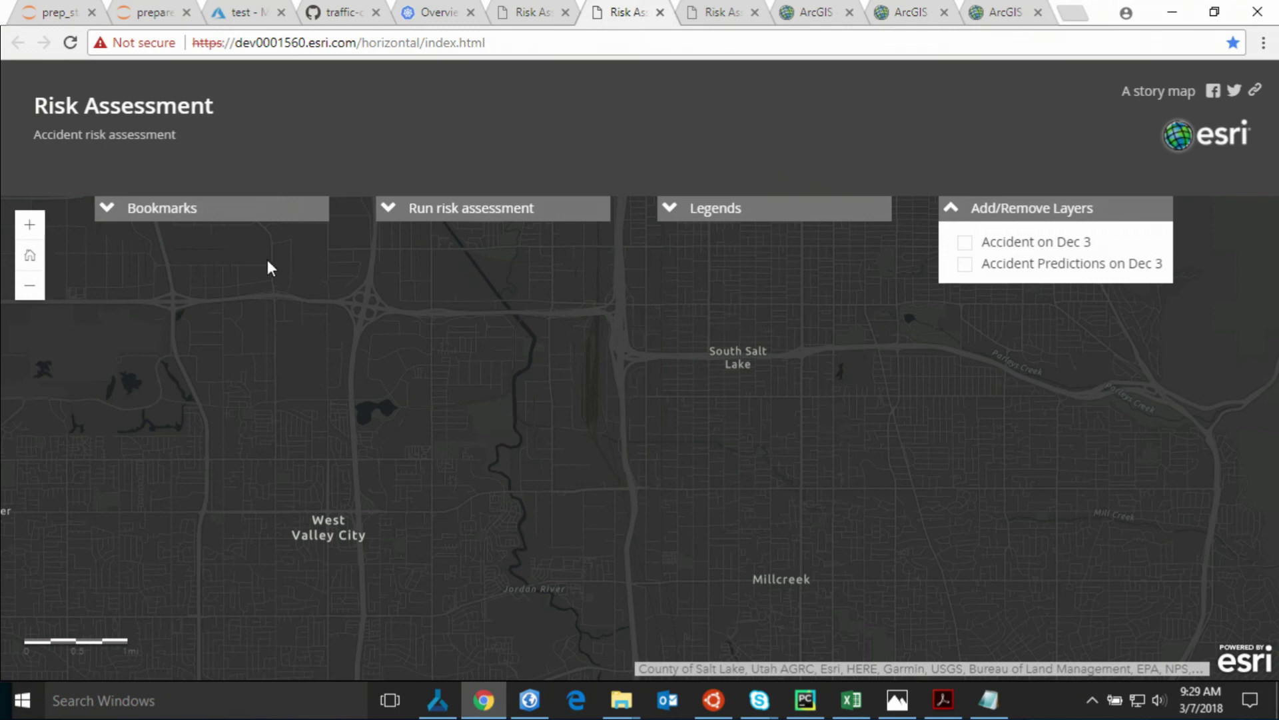
# - Show the Dec 3 prediction and accident layers and zoom in over South Salt Lake
pyautogui.click(965, 265)
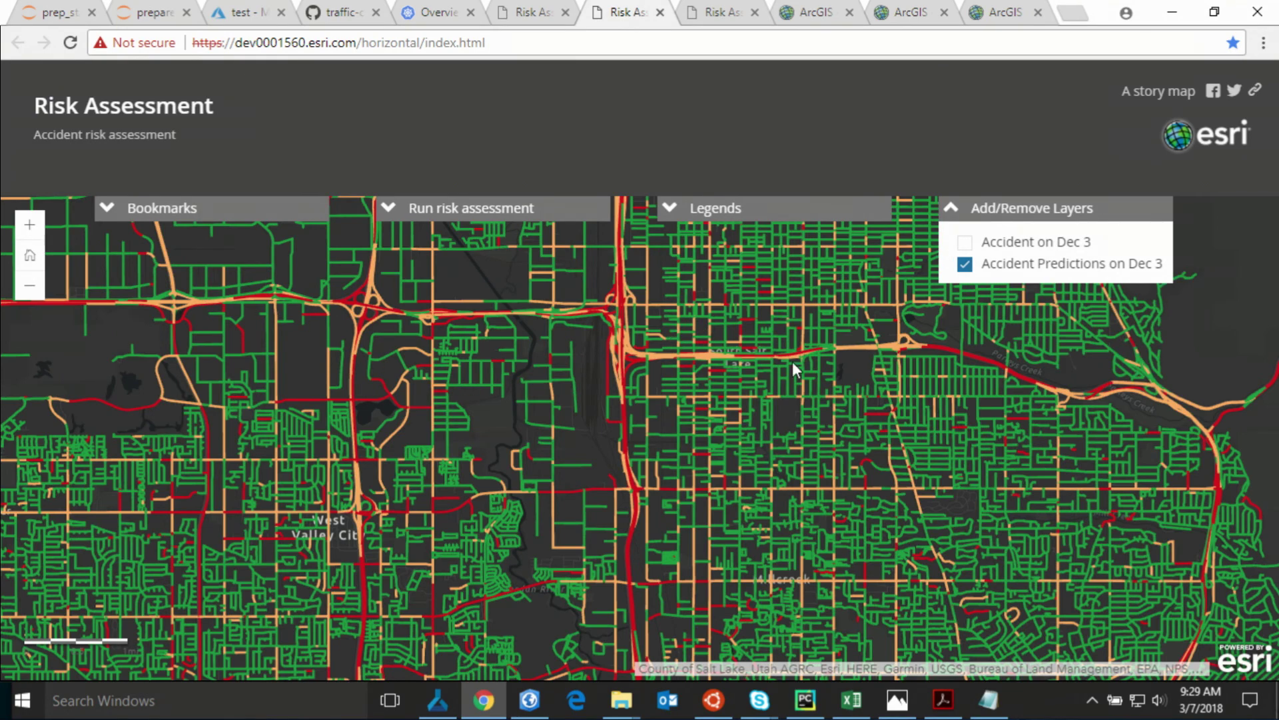
pyautogui.click(970, 212)
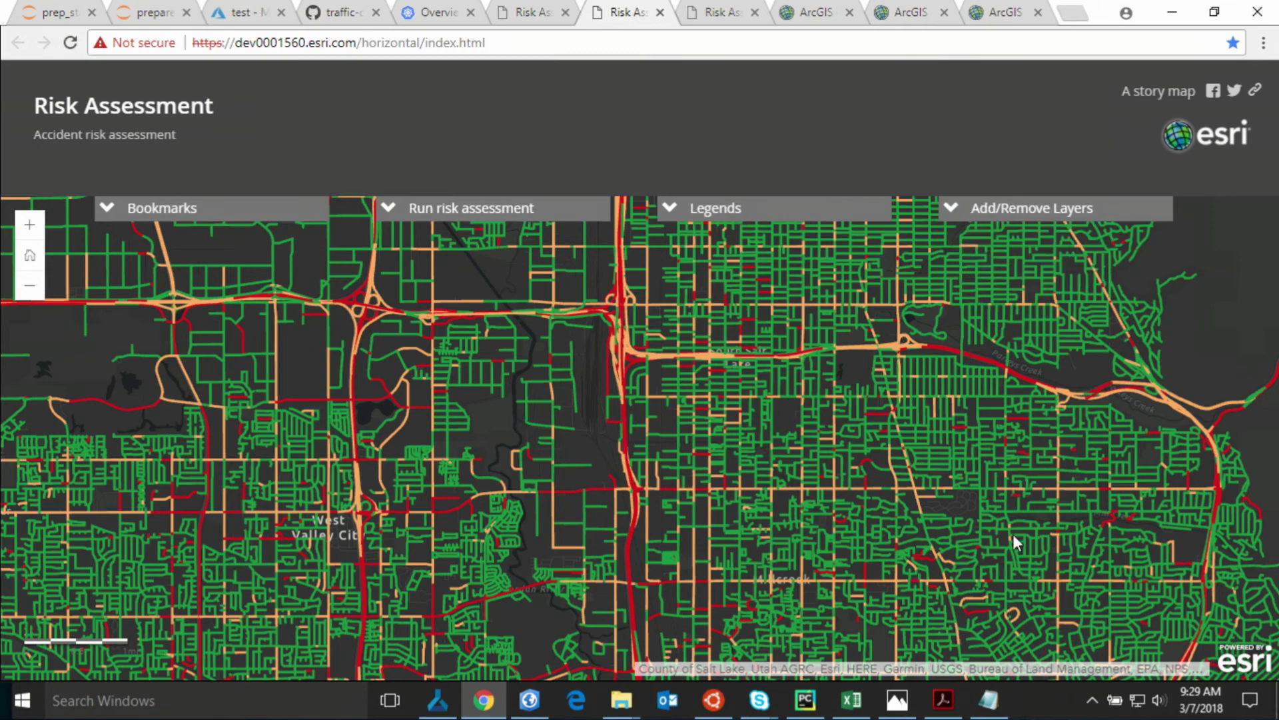
pyautogui.click(1057, 209)
pyautogui.click(966, 244)
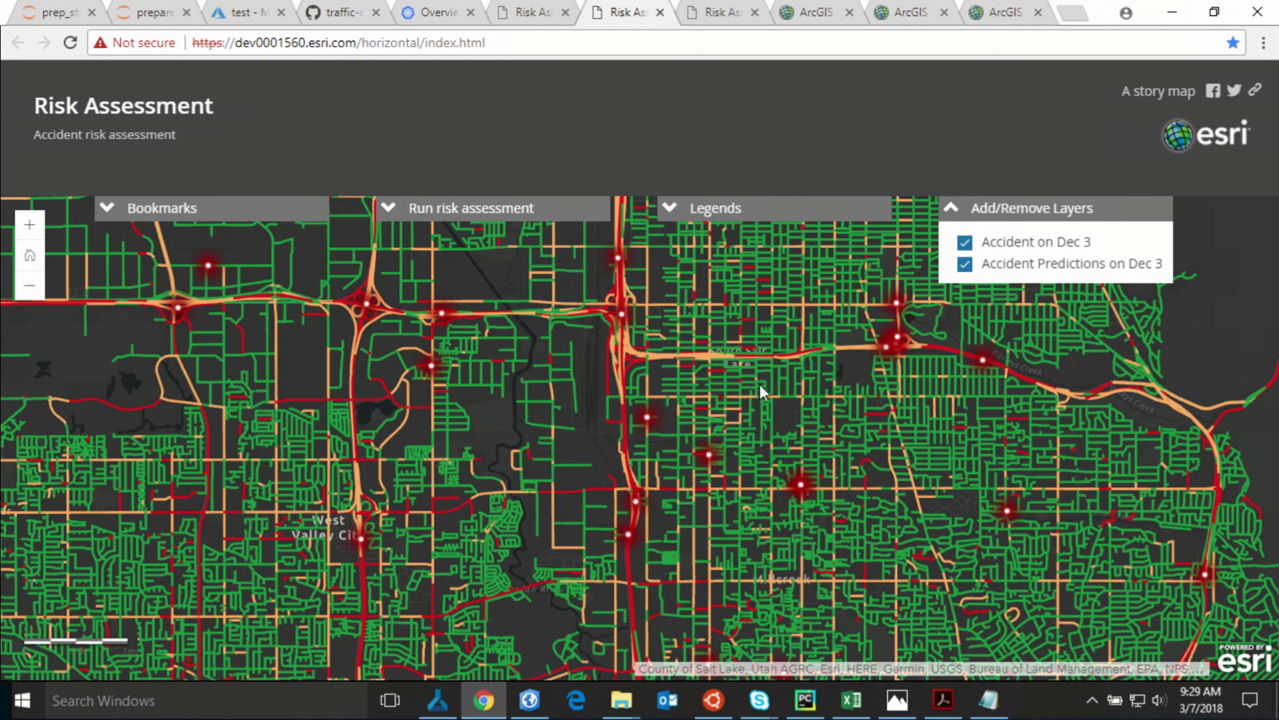
pyautogui.scroll(1, 761, 407)
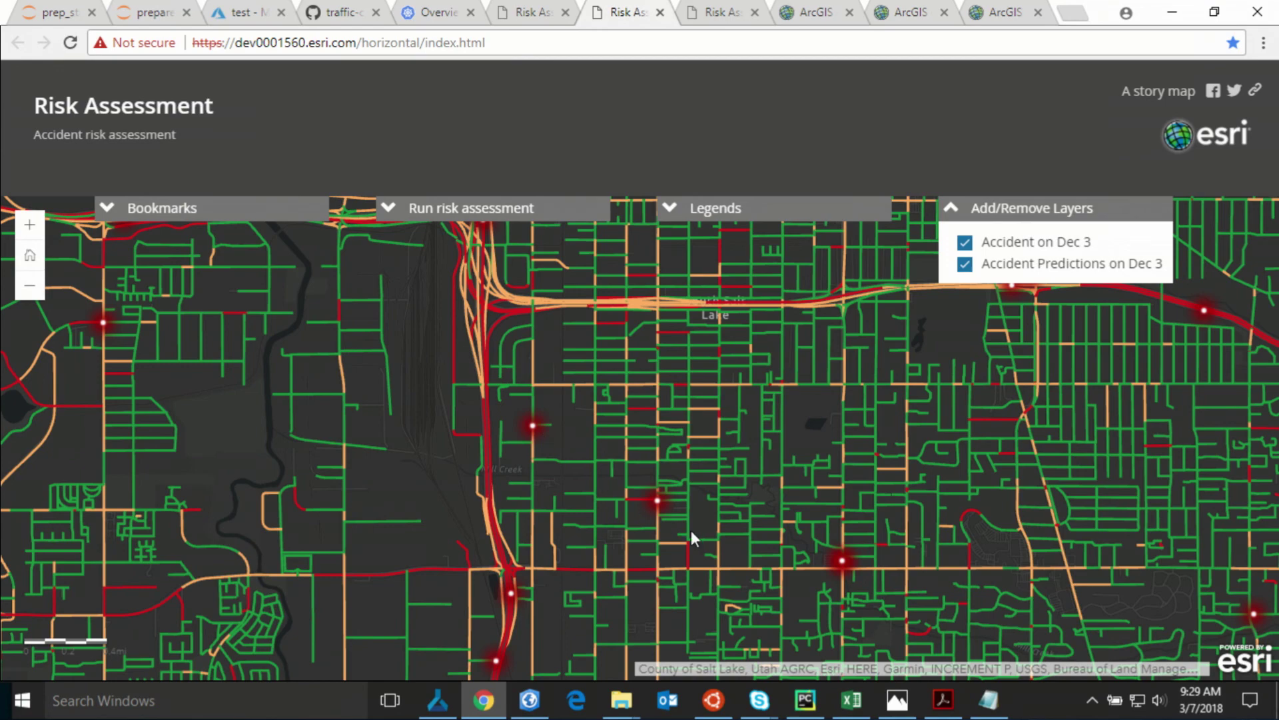
# - On the third map, show both Dec 3 layers and zoom near South Valley Regional Airport
pyautogui.click(723, 13)
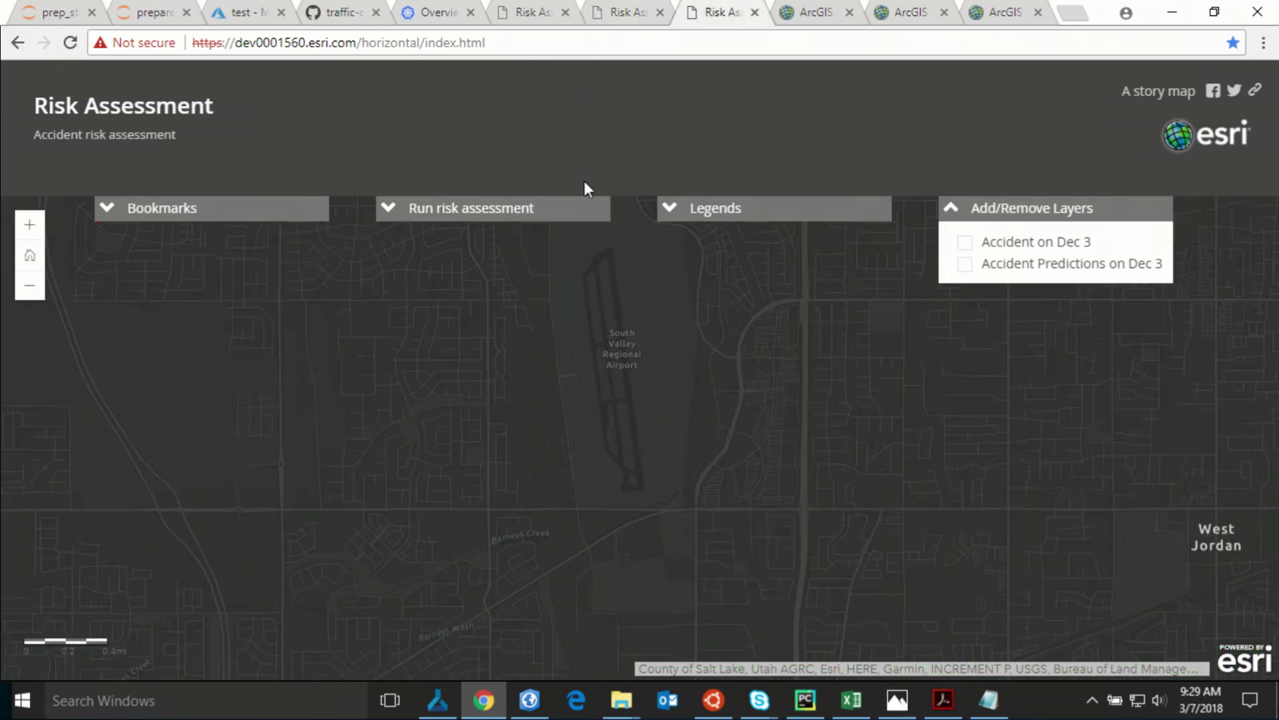
pyautogui.click(964, 265)
pyautogui.click(965, 244)
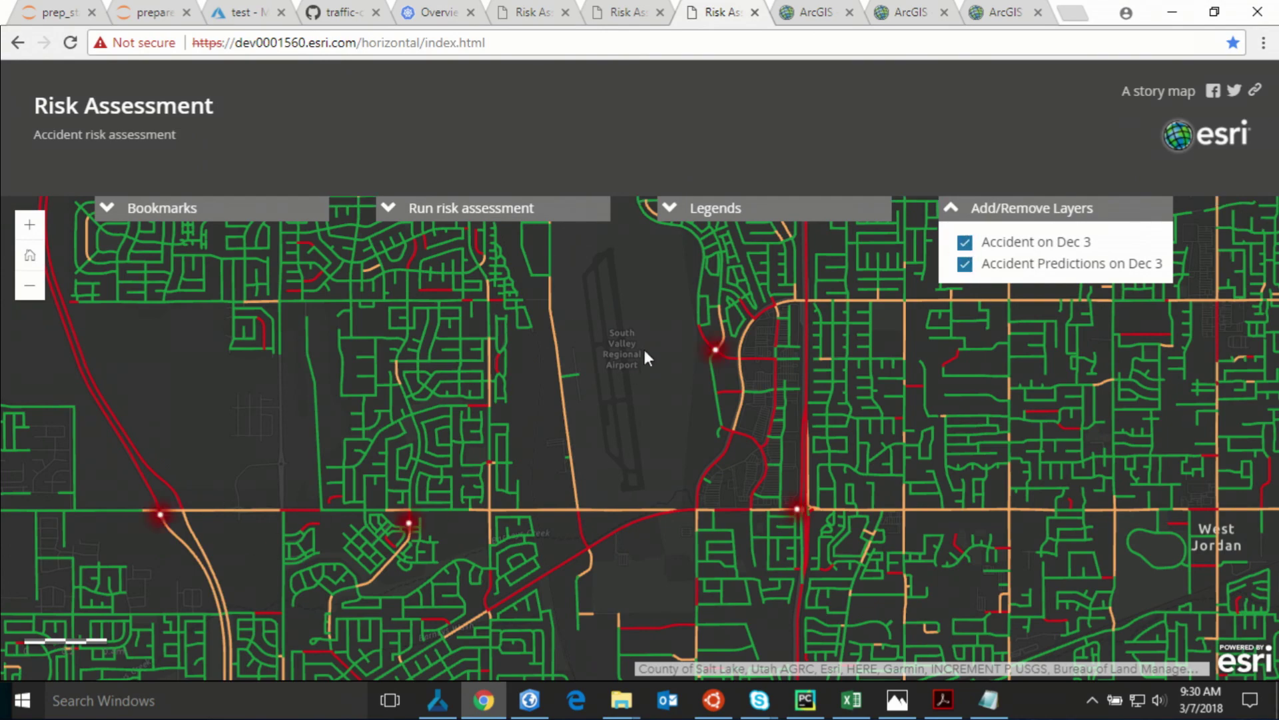
pyautogui.scroll(1, 731, 345)
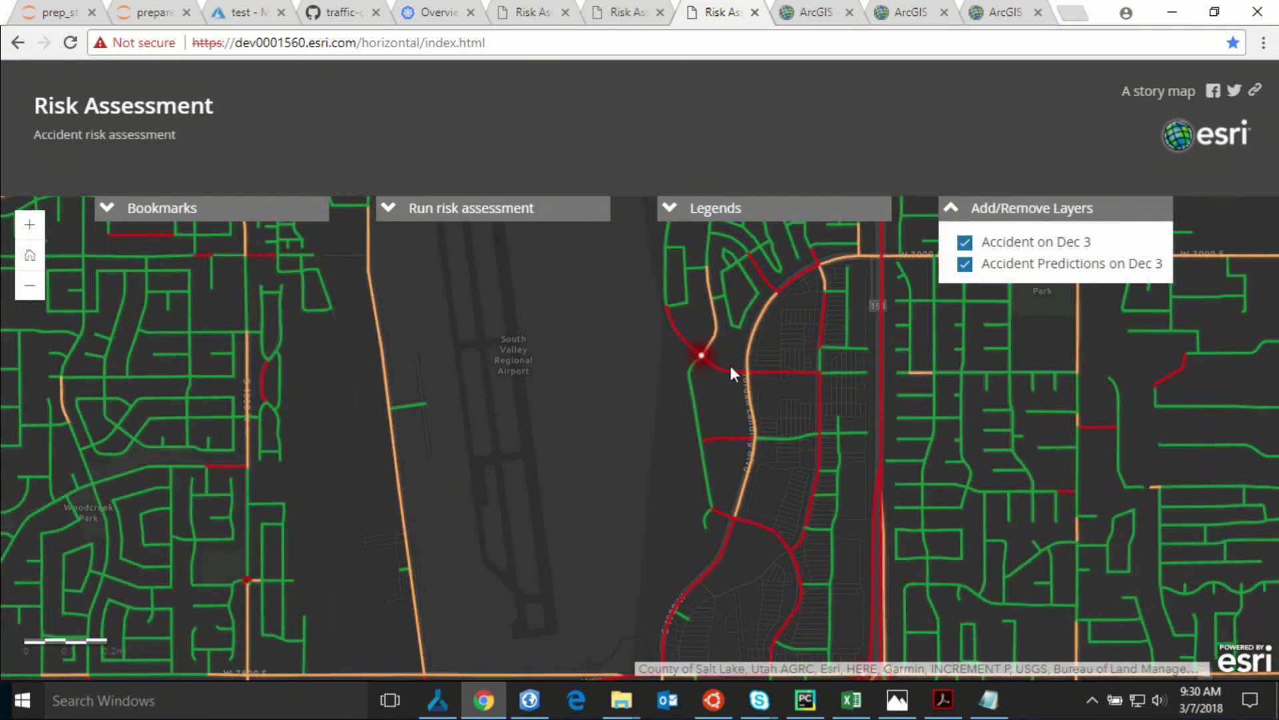